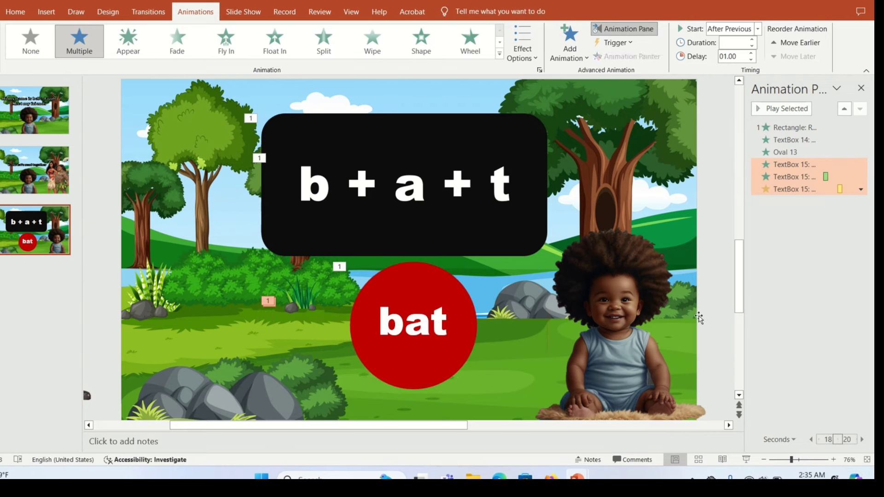
Set the "bat" text's Zoom animation to start with the previous one and play the slide in the slide show
left_click(864, 166)
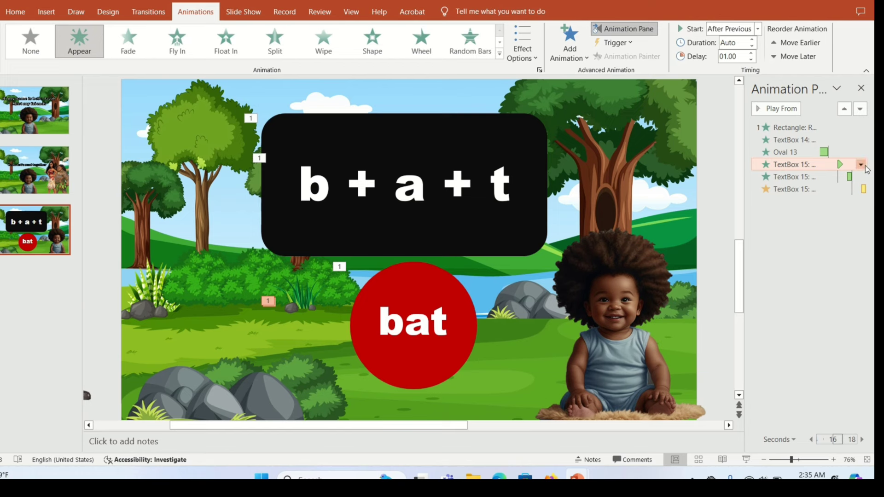
left_click(846, 177)
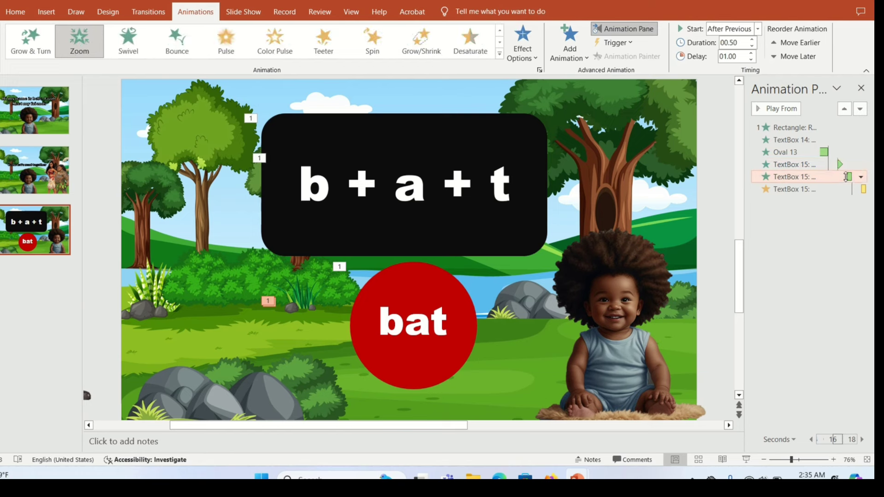
left_click(861, 178)
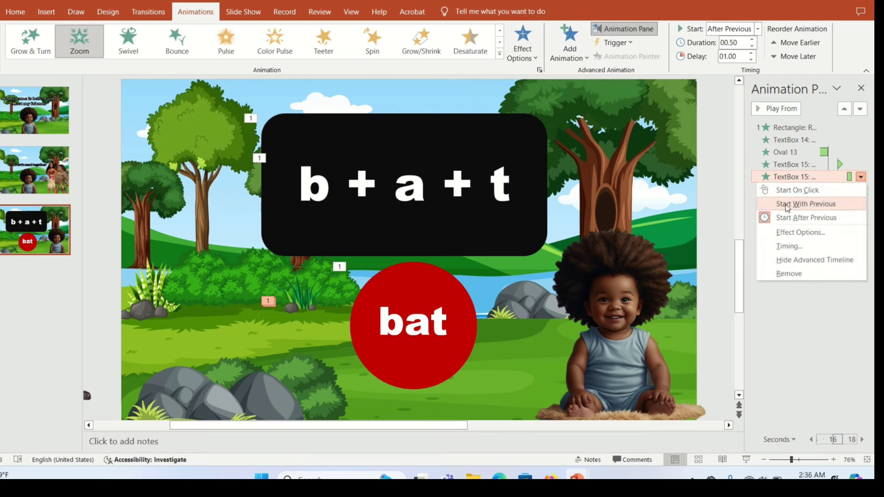
left_click(799, 204)
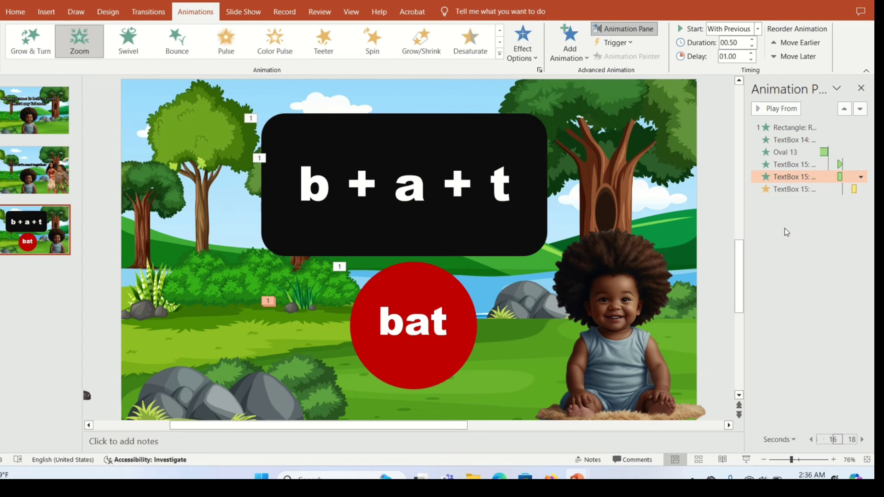
mouse_move(855, 189)
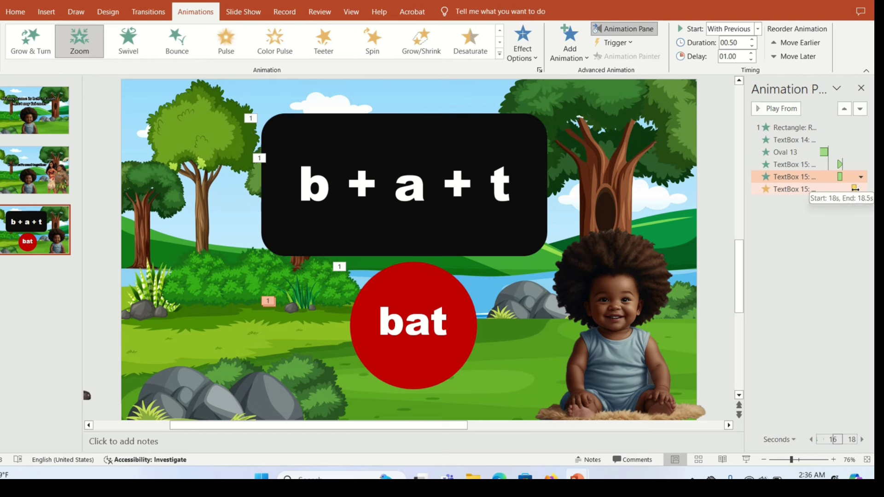
left_click(746, 459)
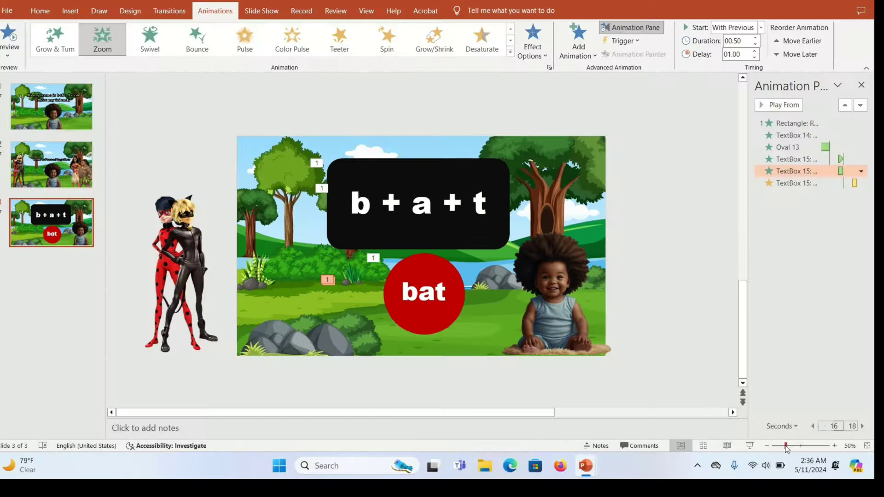
Position the black cat-suited character on the slide, just left of the b + a + t board
left_click_drag(195, 230, 350, 197)
left_click(487, 12)
left_click(583, 55)
left_click(594, 85)
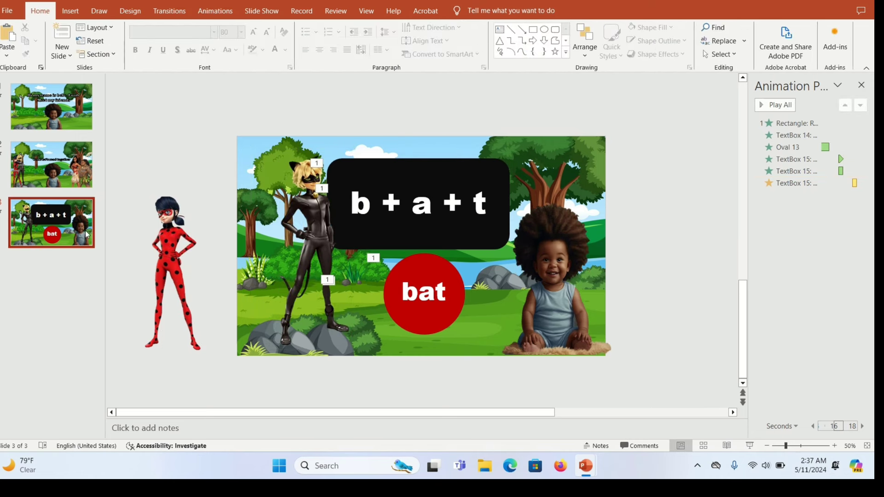
Duplicate the b + a + t slide and change the copy's board letters to "w + e + t"
right_click(87, 234)
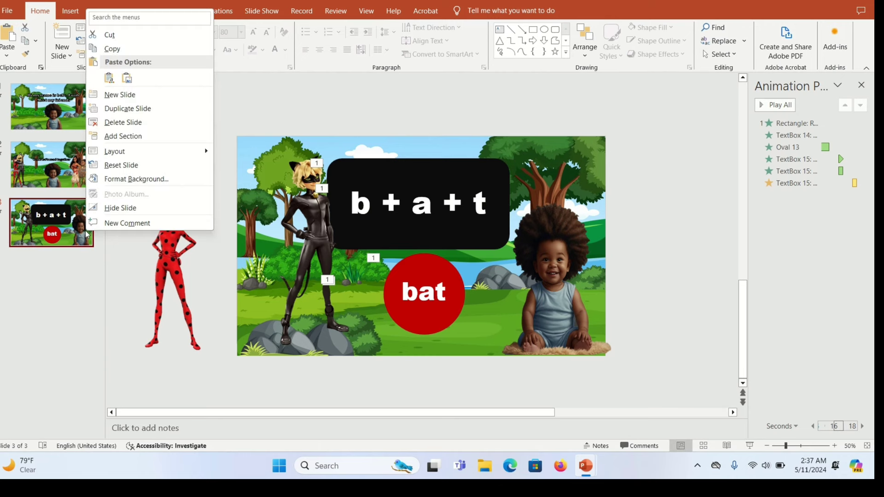
left_click(136, 115)
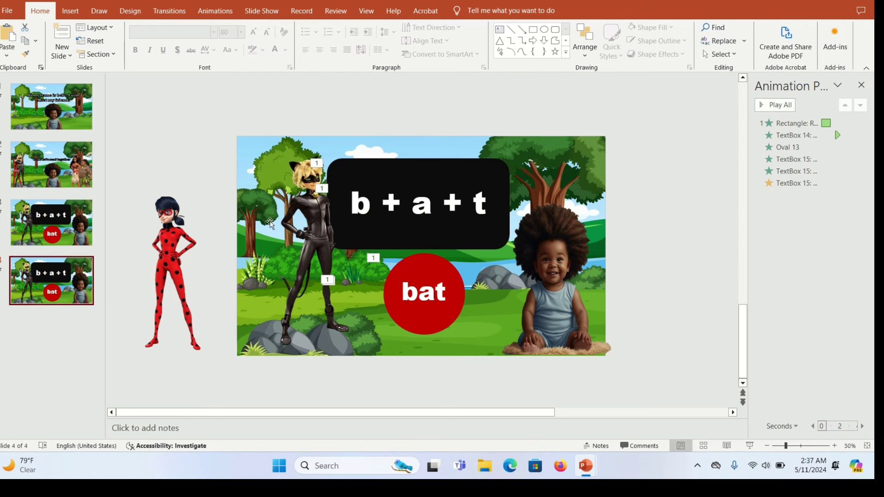
left_click(371, 206)
key("BackSpace")
type("w")
left_click(433, 206)
key("BackSpace")
type("e")
Change the word in the red circle to "wet"
left_click(445, 292)
key("BackSpace")
key("BackSpace")
key("BackSpace")
type("wet")
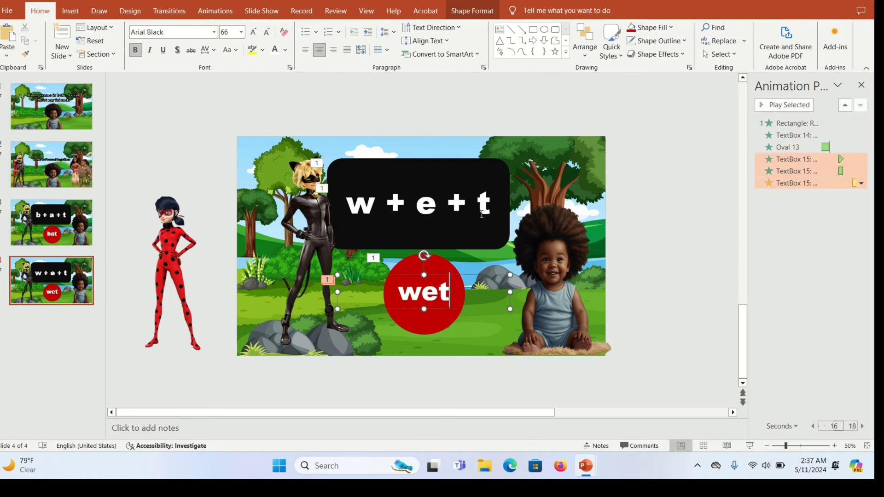
Move the cat-suited character off the wet slide, put the red ladybug character in its place and enlarge her
left_click_drag(314, 216, 112, 227)
left_click_drag(172, 239, 279, 225)
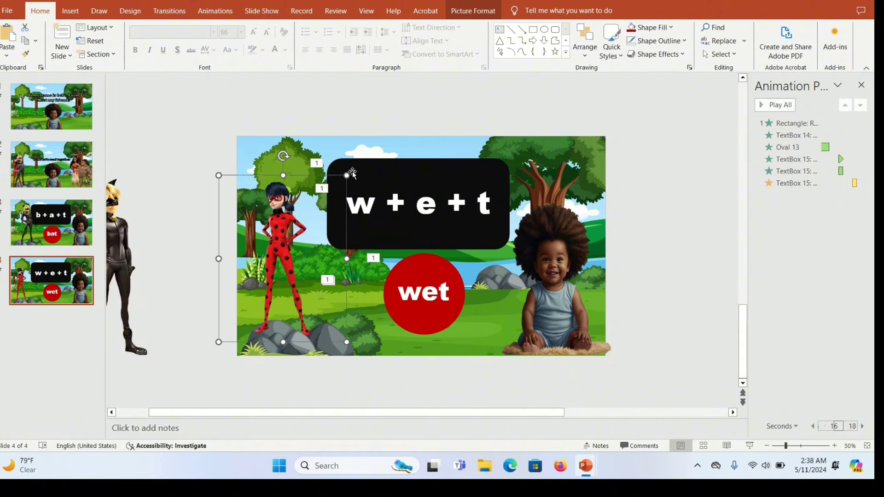
left_click_drag(348, 175, 372, 144)
left_click(472, 10)
left_click(722, 54)
left_click(746, 113)
left_click_drag(299, 216, 314, 216)
left_click(680, 255)
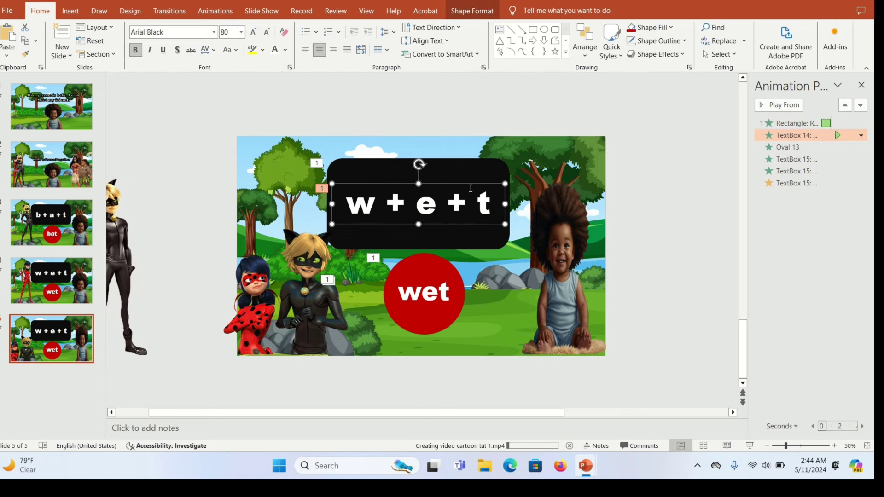
On the fifth slide, shorten the black board slightly and change its letters to "P + i + g"
left_click(388, 179)
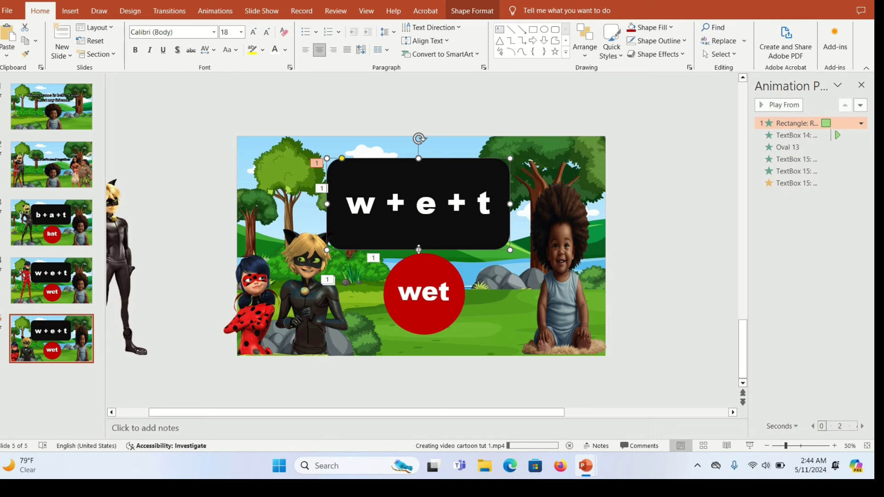
left_click_drag(418, 249, 418, 248)
left_click(427, 205)
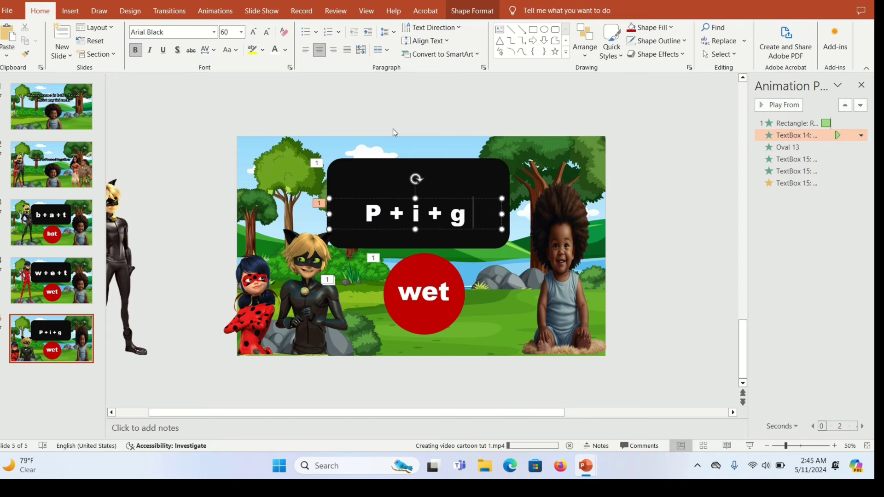
Add a text box reading "Pick the correct spelling" above the P + i + g letters and colour its text white
left_click(499, 32)
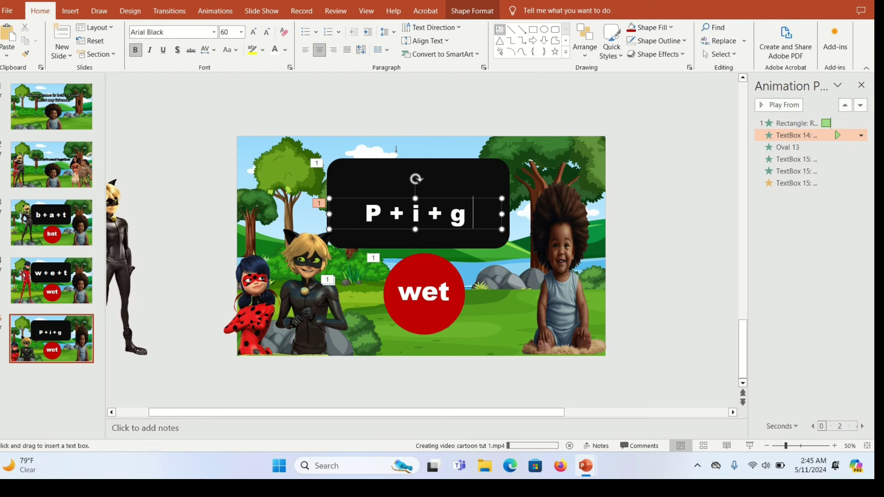
left_click_drag(352, 167, 481, 186)
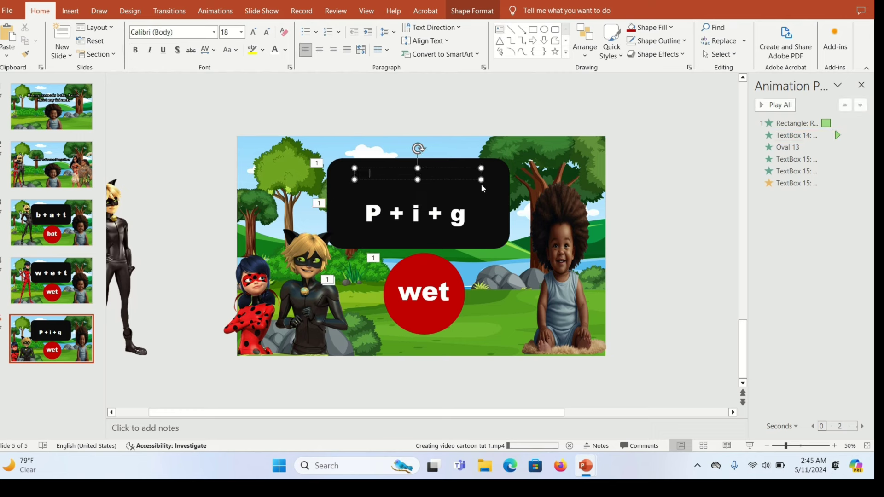
key("ctrl+a")
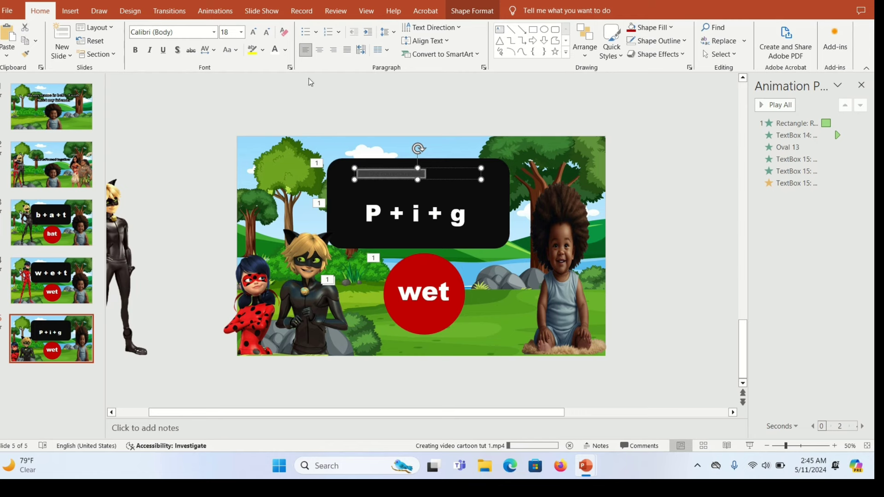
left_click(275, 50)
left_click(284, 50)
left_click(276, 77)
Format the heading in Arial Black at size 24 and widen its box so the text fits on one line
left_click(214, 32)
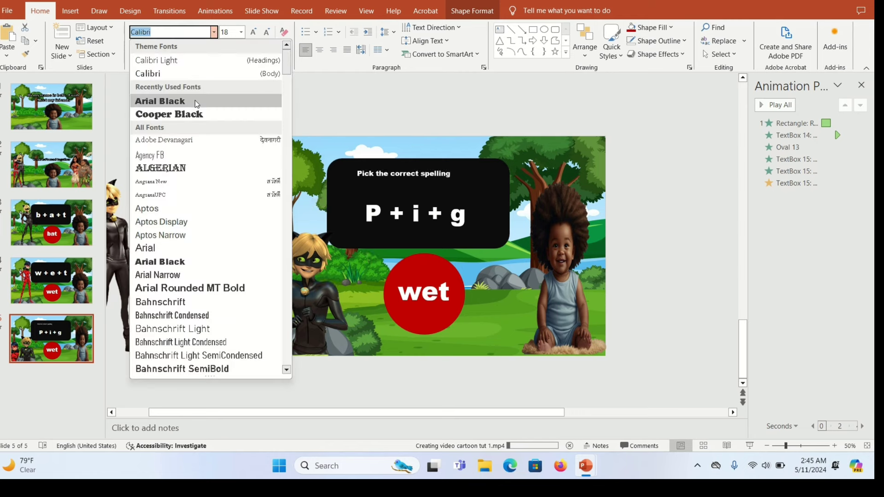
left_click(174, 148)
left_click(241, 31)
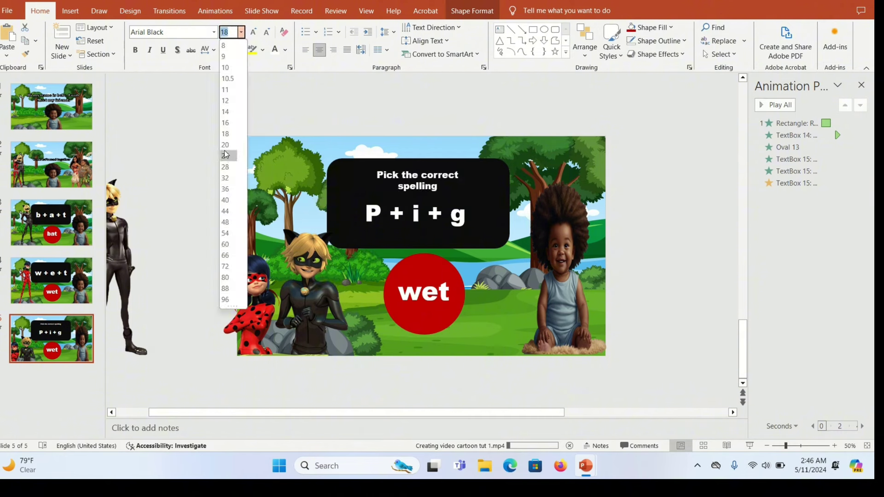
left_click(225, 155)
left_click(214, 32)
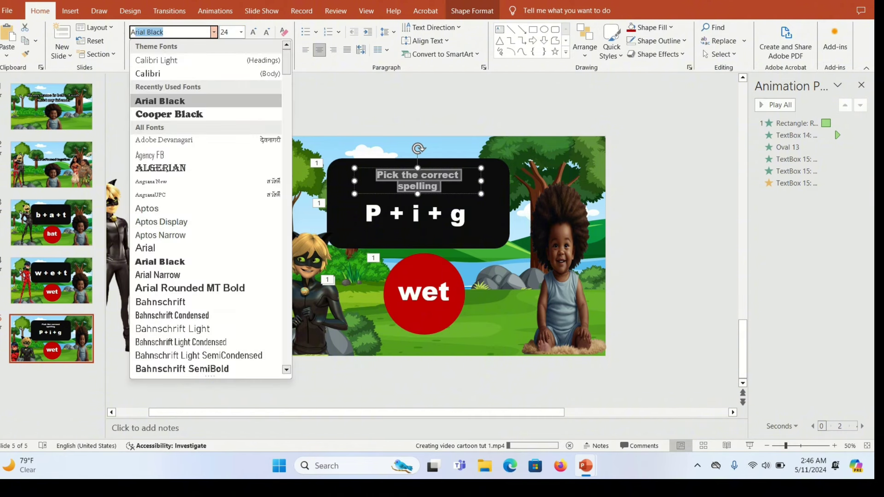
left_click(214, 32)
left_click_drag(481, 181, 510, 180)
left_click_drag(455, 170, 441, 171)
Move the P + i + g letters up under the heading and set their font size to 80
left_click_drag(428, 201, 429, 188)
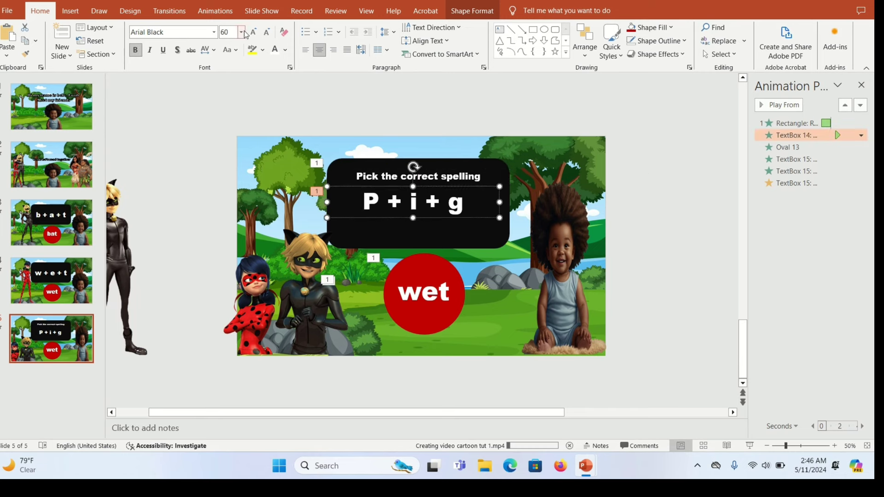
left_click(241, 32)
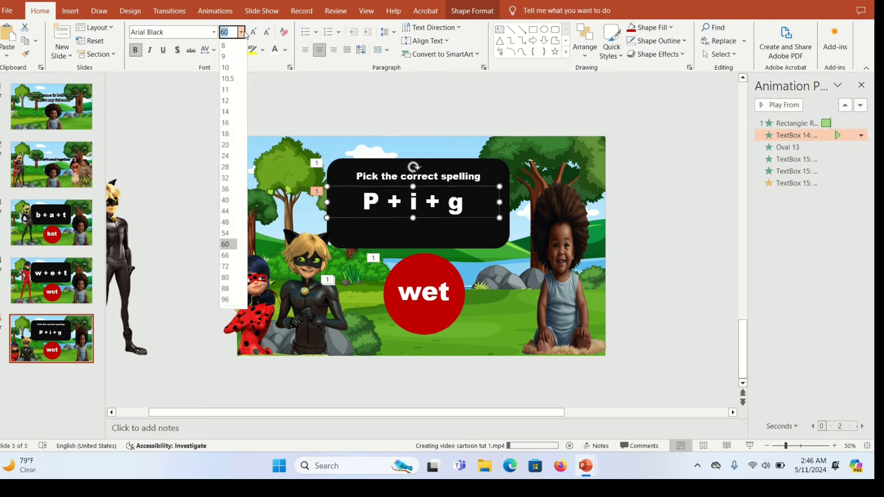
left_click(225, 277)
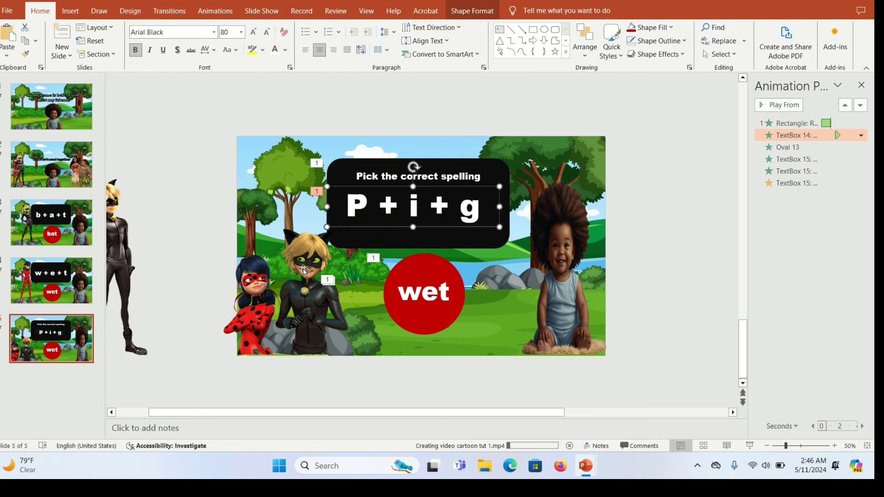
left_click_drag(464, 184, 458, 187)
Move the red circle left and shrink the ladybug-and-cat character pair slightly to make room
left_click_drag(420, 262, 377, 263)
left_click(322, 272)
left_click_drag(350, 229, 342, 237)
left_click_drag(317, 272, 324, 272)
Narrow the black board slightly from both its left and right edges
left_click(344, 176)
left_click(337, 198)
left_click_drag(327, 204, 341, 204)
left_click_drag(510, 204, 499, 204)
Shrink the red circle, with the "wet" text moved below it, and copy it into a horizontal row of three
left_click(377, 295)
left_click_drag(422, 255, 408, 269)
left_click_drag(424, 292, 440, 330)
left_click(385, 294)
left_click_drag(385, 294, 384, 279)
left_click_drag(373, 280, 511, 280)
Shrink the seated child beside the circles and move the "Pick the correct spelling" heading up
left_click(564, 257)
left_click_drag(494, 174, 514, 202)
left_click_drag(461, 180, 460, 168)
left_click(373, 283)
left_click(443, 283, "shift")
Widen the black board to the right and shift the letters and heading right to centre them on it
left_click(496, 182)
left_click_drag(498, 191, 512, 192)
left_click(433, 194)
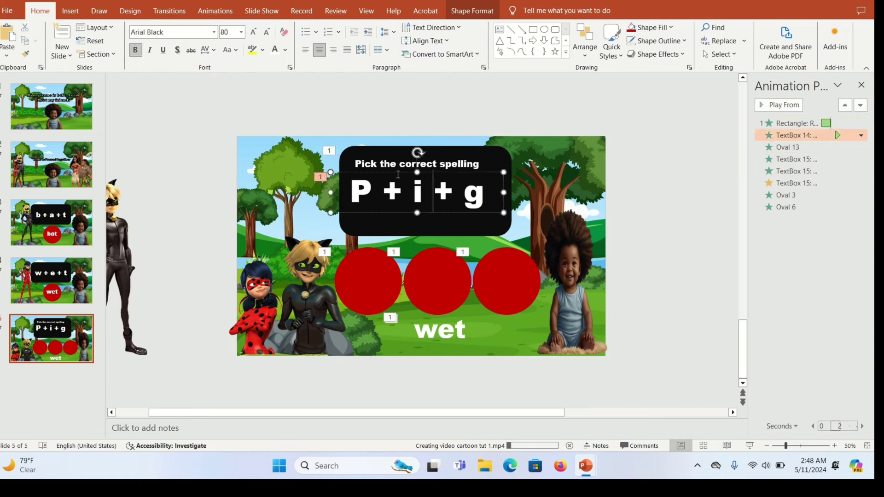
left_click_drag(415, 173, 424, 174)
left_click_drag(387, 155, 396, 156)
Move the "wet" text onto the first red circle and place duplicates of it on the other two circles
left_click(451, 328)
left_click_drag(410, 312, 408, 263)
key("ctrl+d")
key("ctrl+d")
left_click_drag(477, 264, 478, 261)
Change the first circle's text to "pgi"
left_click(369, 280)
key("Delete")
key("Delete")
key("BackSpace")
type("pgi")
Change the middle circle's text to "pig" and the last circle's text to "gip"
left_click(461, 281)
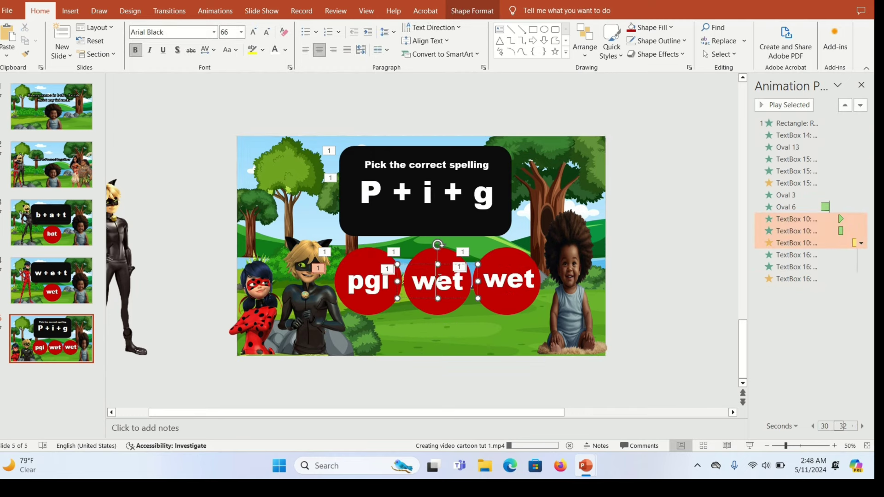
key("BackSpace")
key("BackSpace")
key("BackSpace")
type("pig")
double_click(508, 279)
type("p")
left_click(501, 279)
type("gi")
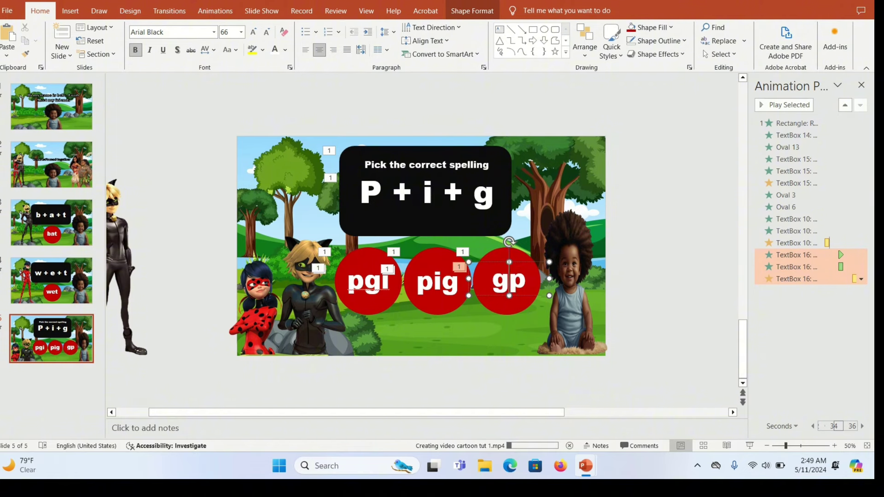
Nudge the pgi and pig labels upward to line up with the gip label in the circles
left_click(368, 281)
left_click(368, 298)
left_click(438, 282)
left_click_drag(437, 298, 438, 292)
left_click_drag(369, 297, 368, 293)
left_click(512, 287)
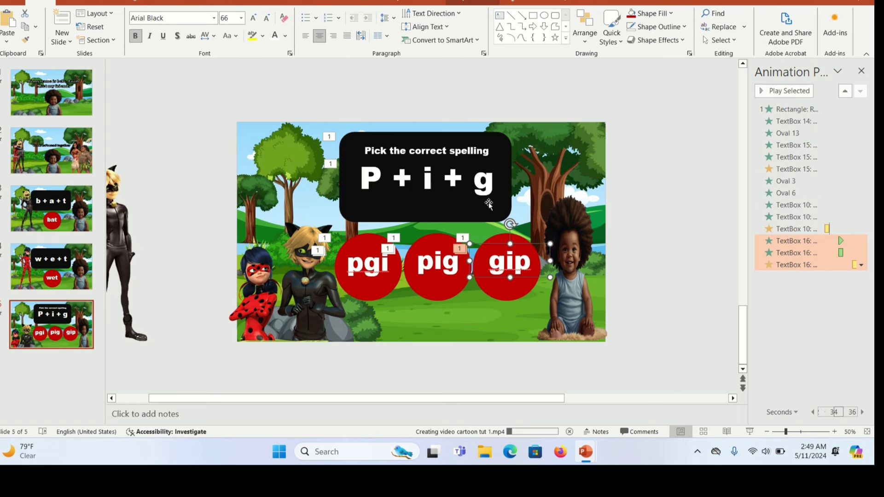
Select the pgi, pig and gip labels together and remove all their animations
left_click(367, 265)
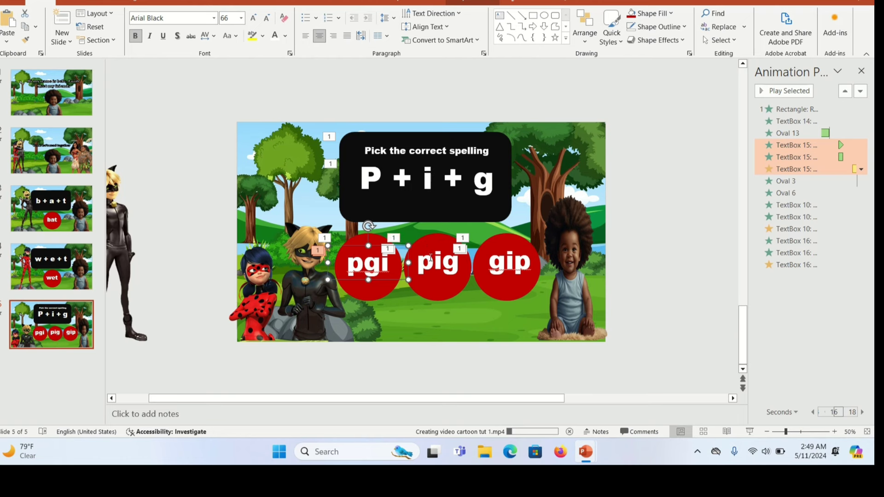
left_click(430, 257, "shift")
left_click(520, 262, "shift")
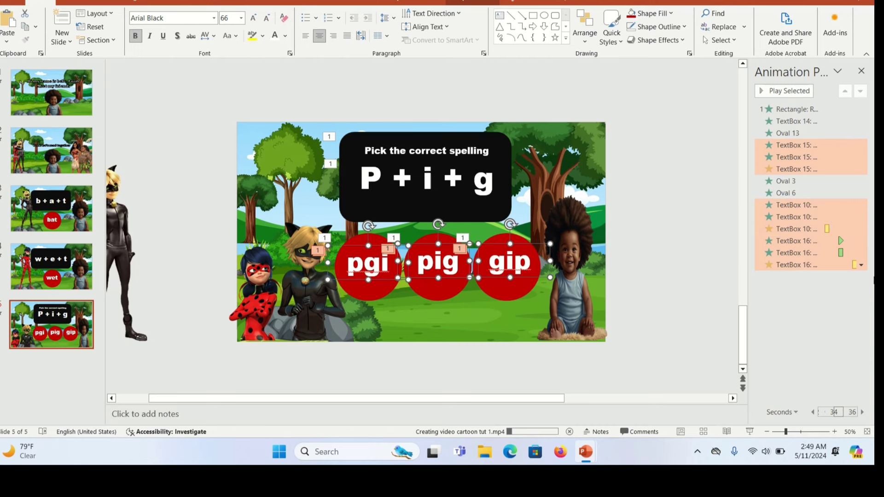
left_click(862, 265)
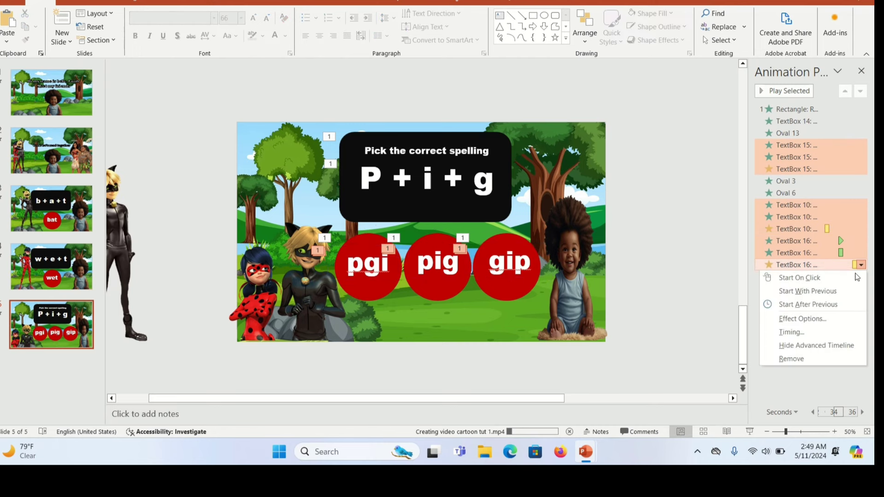
left_click(798, 355)
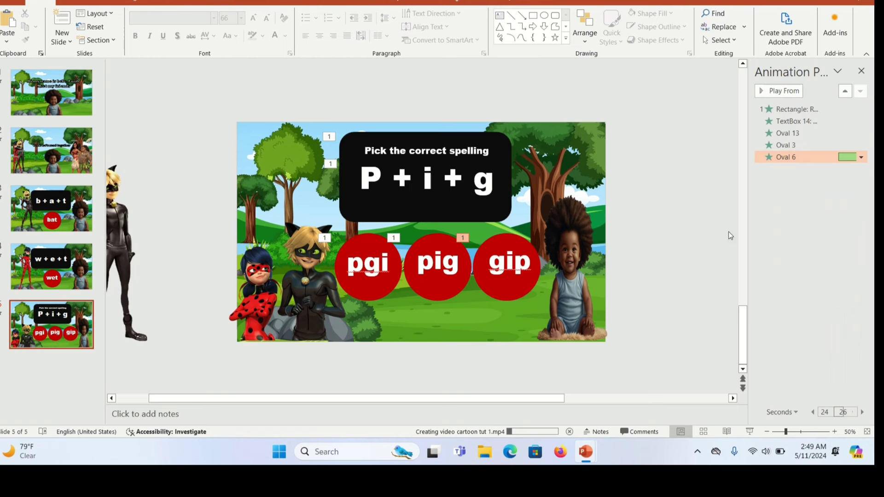
left_click(674, 173)
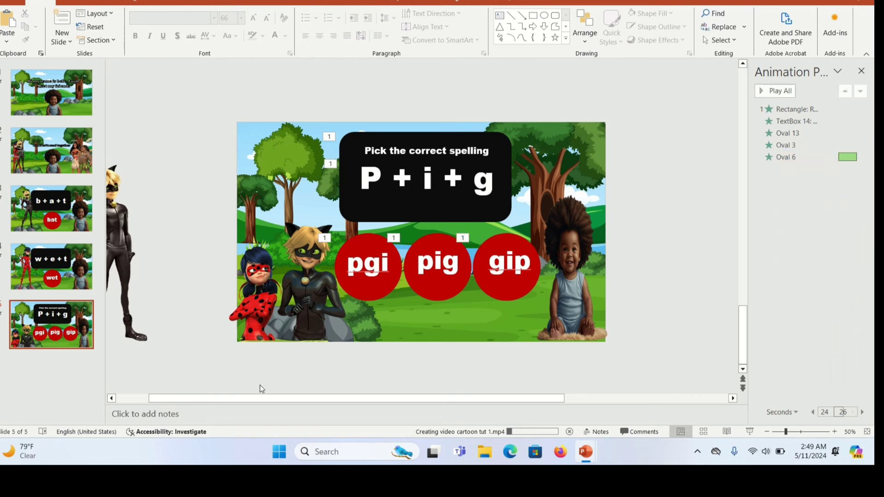
Give the pgi label an Appear animation that starts After Previous with a 1-second delay
left_click(358, 265)
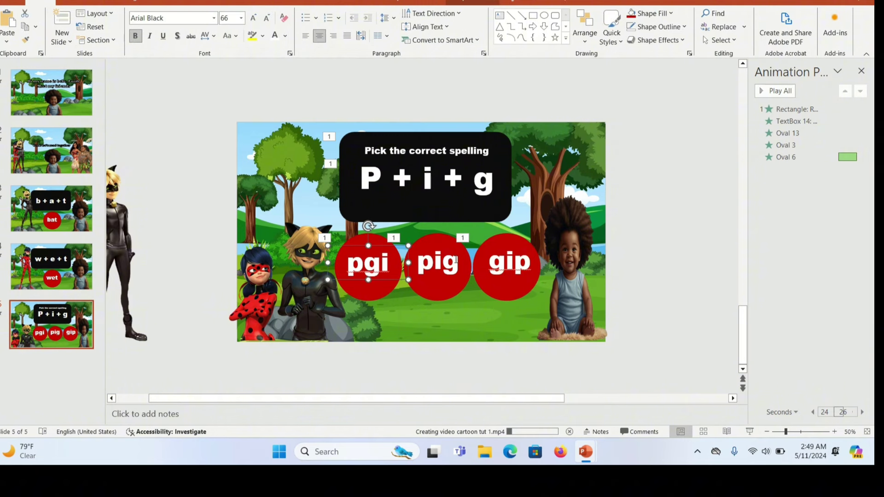
left_click(216, 2)
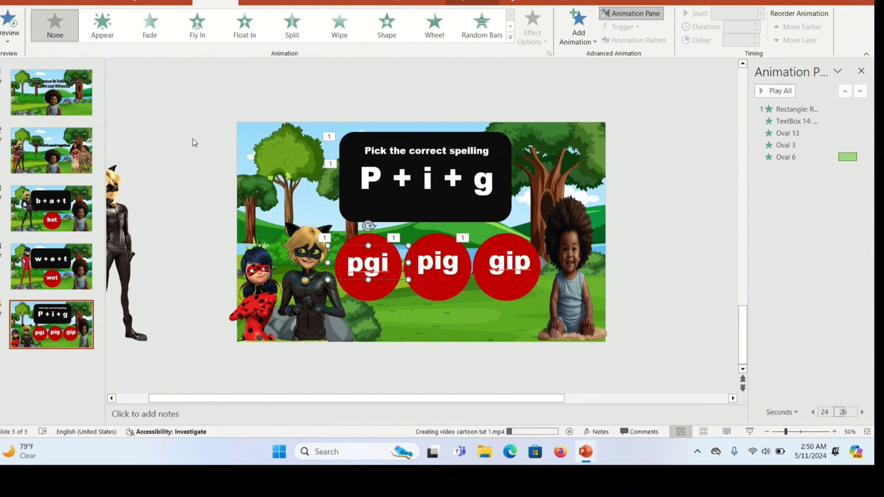
left_click(106, 32)
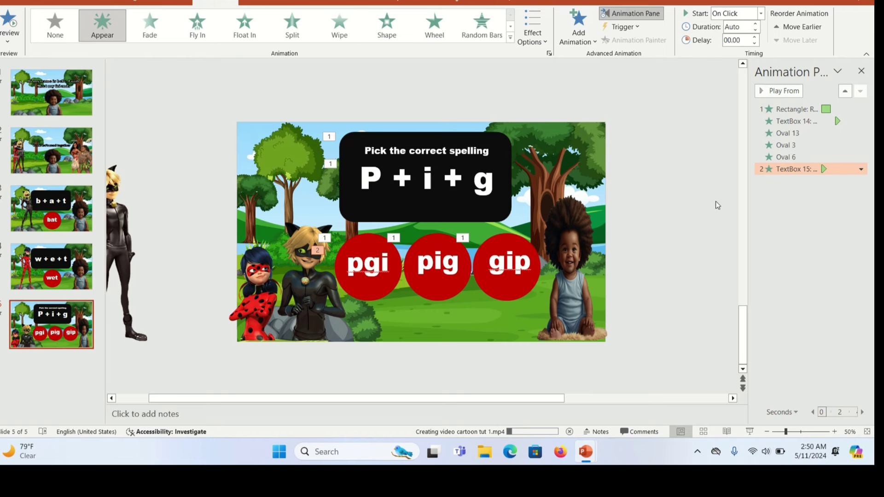
left_click(861, 169)
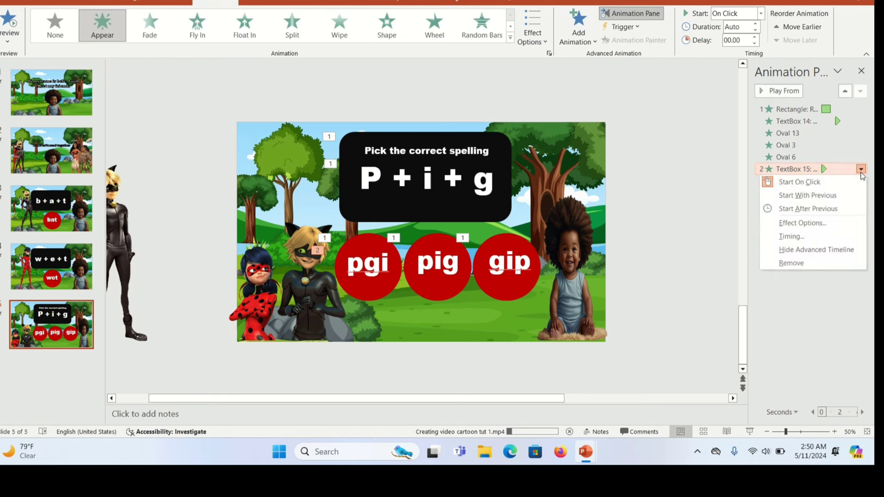
left_click(818, 215)
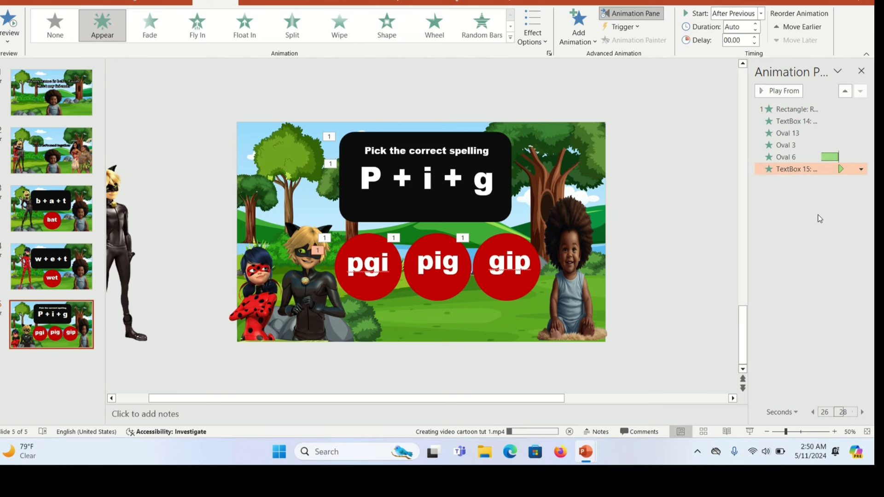
left_click(755, 37)
left_click(667, 265)
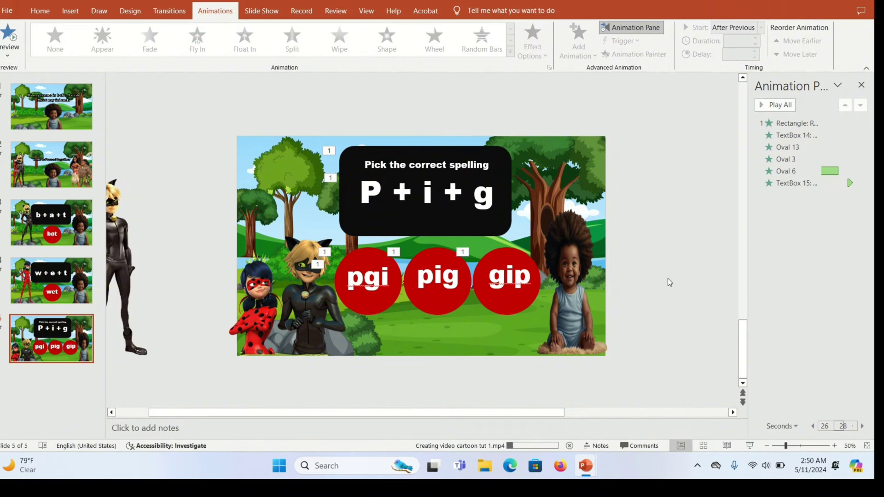
Copy the pgi label's animation to the pig label and the gip label with Animation Painter
left_click(368, 284)
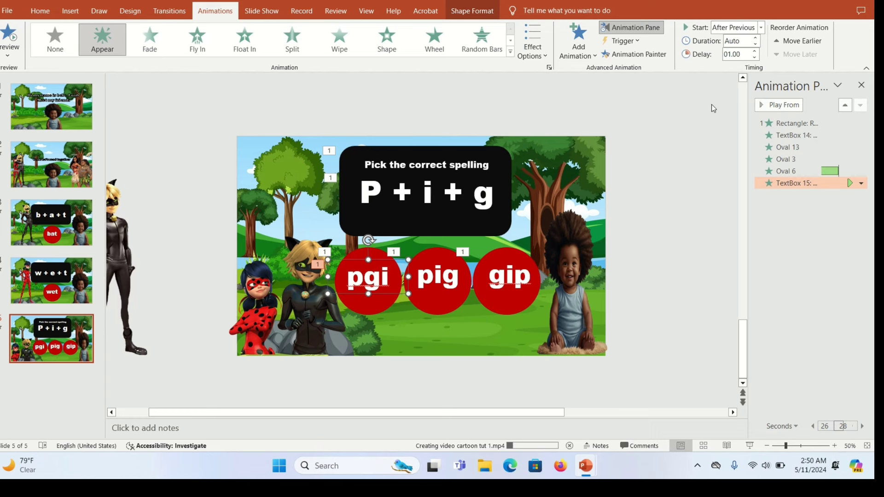
left_click(656, 56)
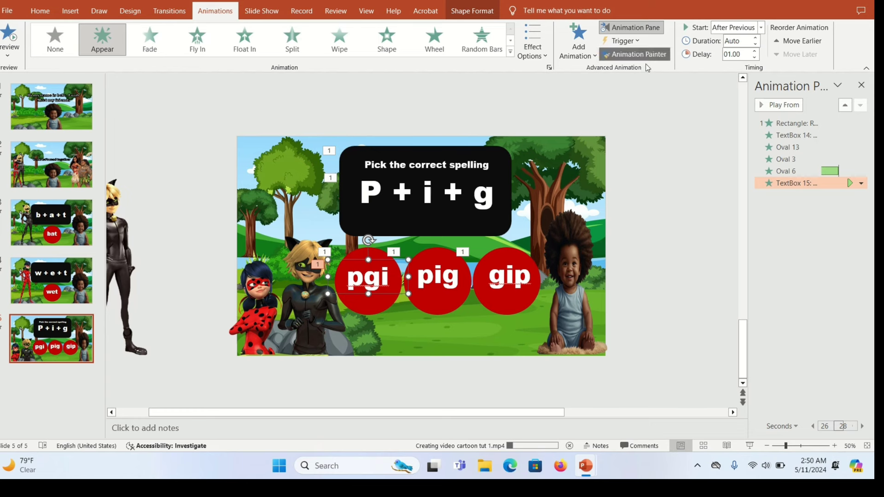
left_click(433, 277)
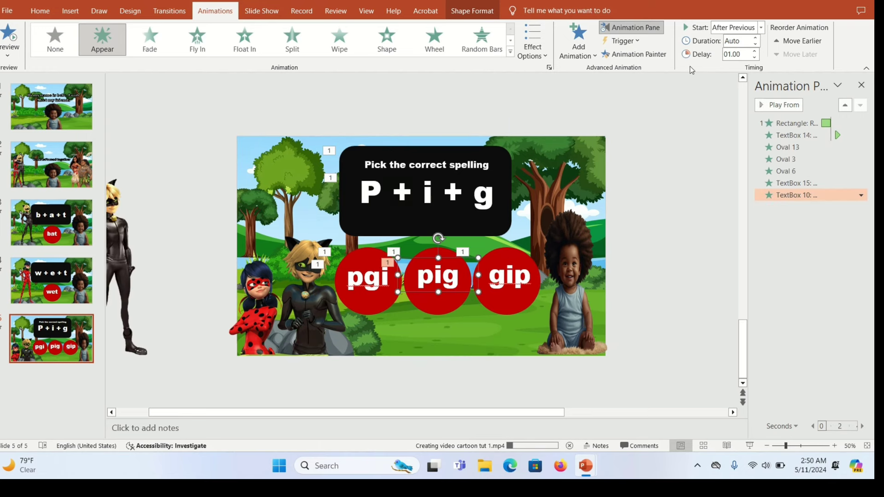
left_click(663, 54)
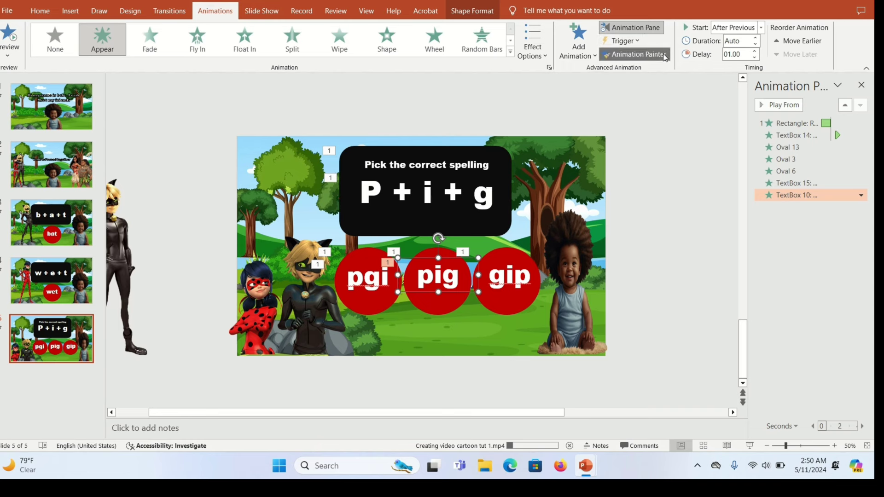
left_click(523, 275)
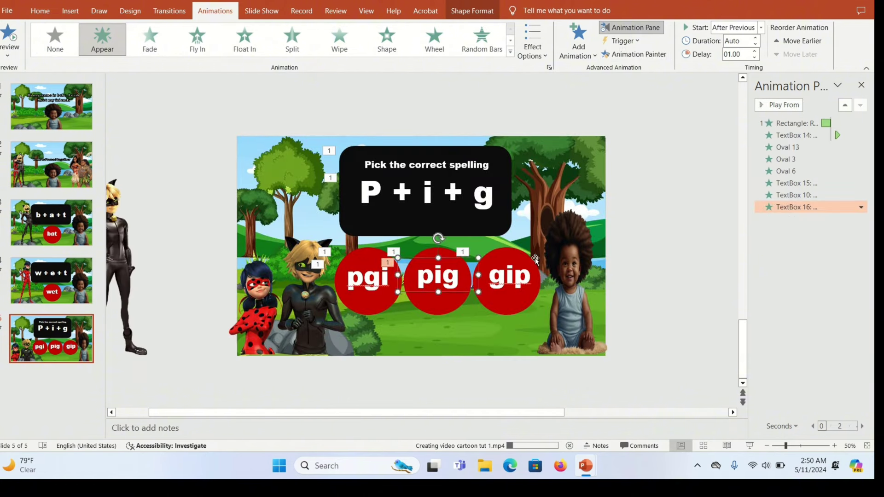
left_click(695, 209)
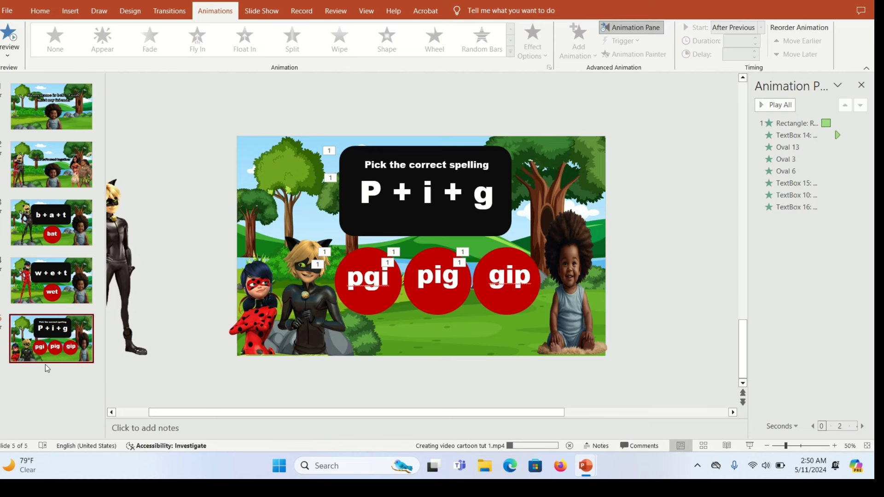
Duplicate the "Pick the correct spelling" slide and clear the copy down to the forest background
right_click(75, 345)
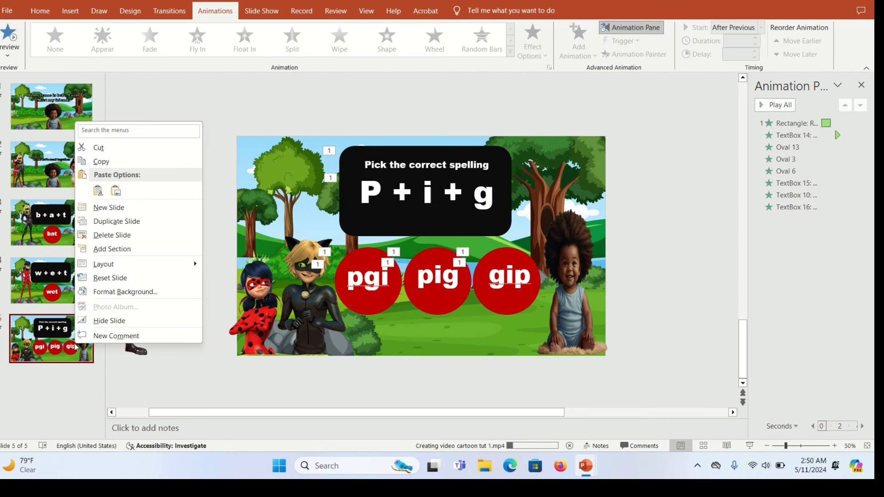
left_click(128, 221)
left_click(366, 154)
key("Delete")
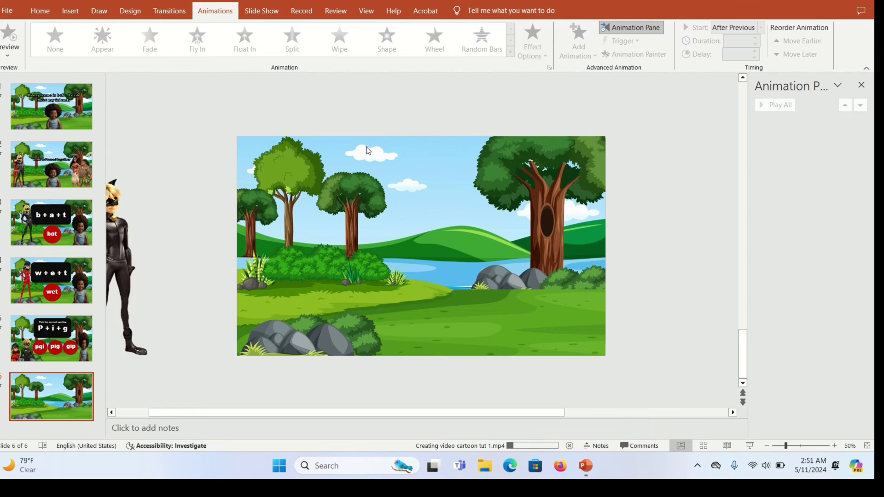
Search online pictures for "well done imogy", insert the smiling emoji with two thumbs up, and shift it slightly to the right
left_click(70, 11)
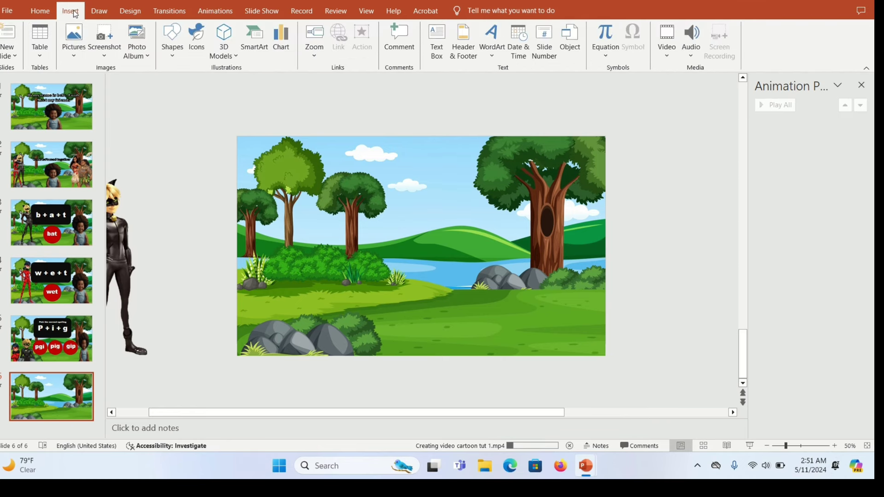
left_click(74, 55)
left_click(101, 98)
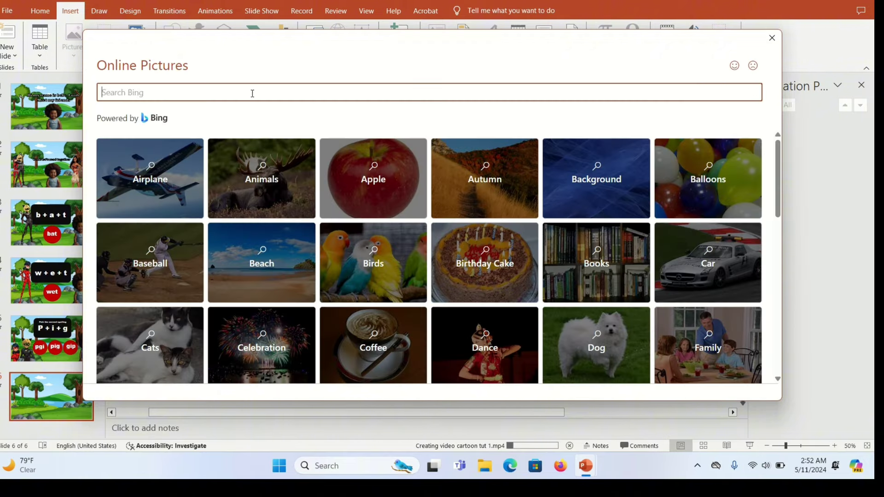
type("well done imogy")
key("Return")
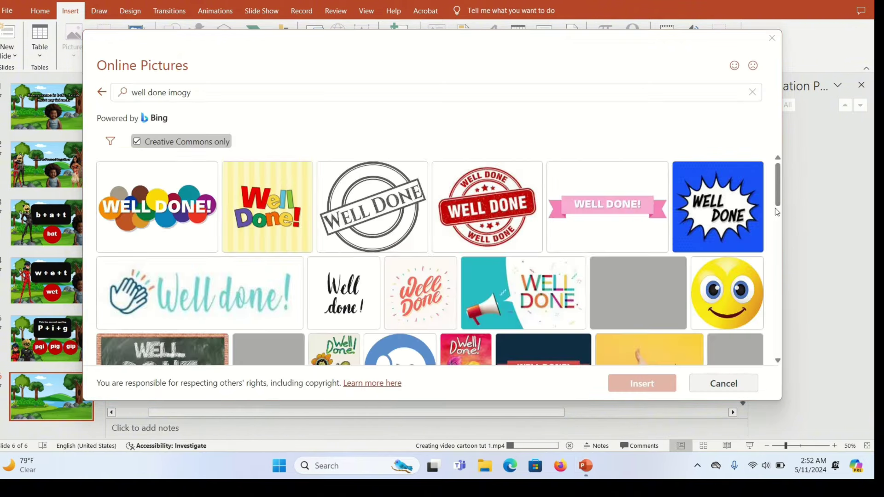
scroll(776, 206, "down", 2)
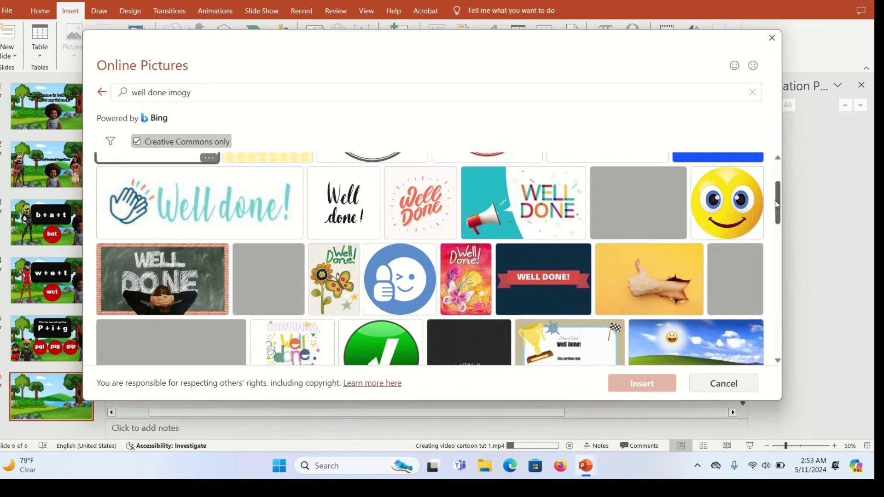
left_click(754, 234)
mouse_move(776, 201)
left_mouse_down()
mouse_move(773, 345)
mouse_move(767, 209)
left_mouse_up()
left_click(771, 38)
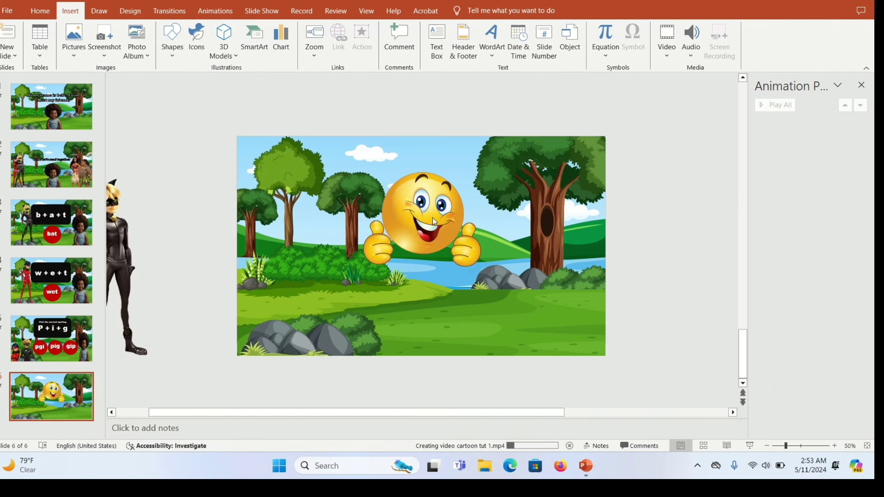
left_click_drag(433, 221, 444, 221)
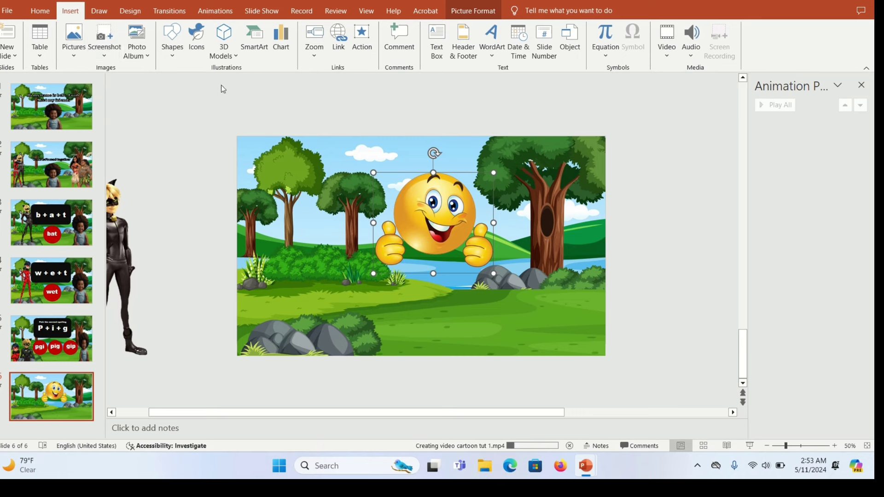
Draw a rounded rectangle about 7.24 by 1.75 inches in the middle of the slide, overlapping the lower part of the raised emoji
left_click(173, 56)
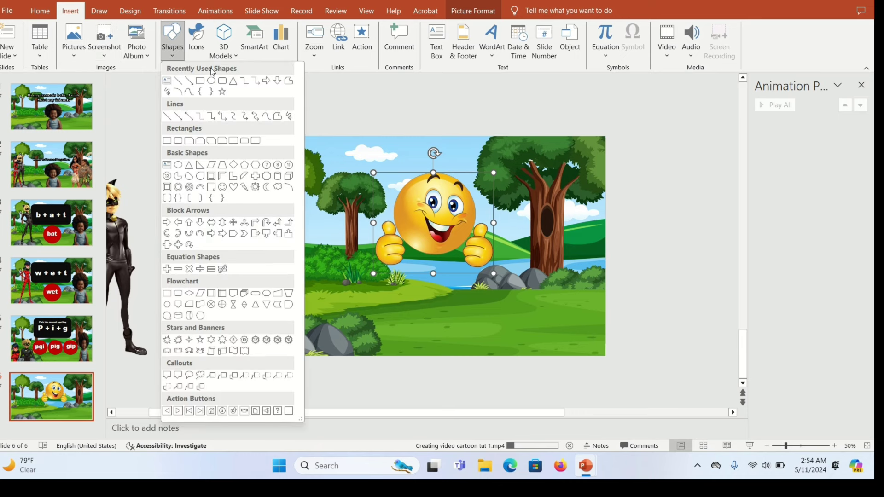
left_click(223, 81)
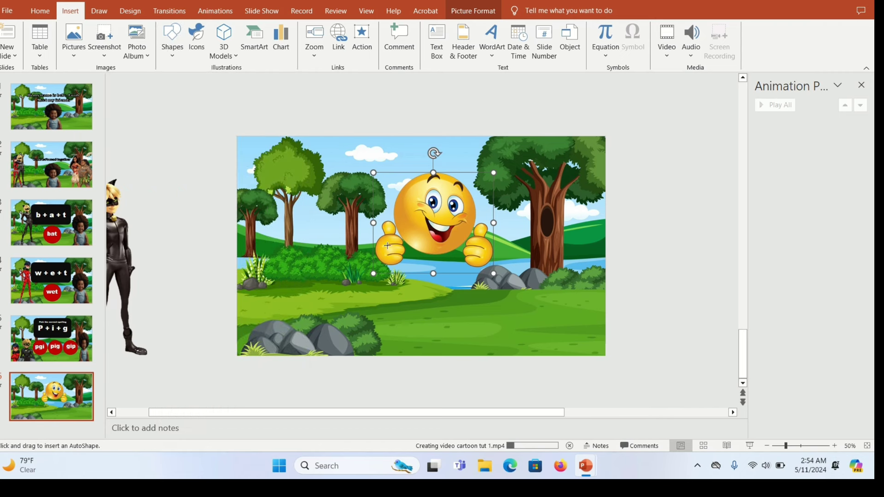
left_click_drag(331, 240, 534, 288)
left_click_drag(444, 203, 442, 187)
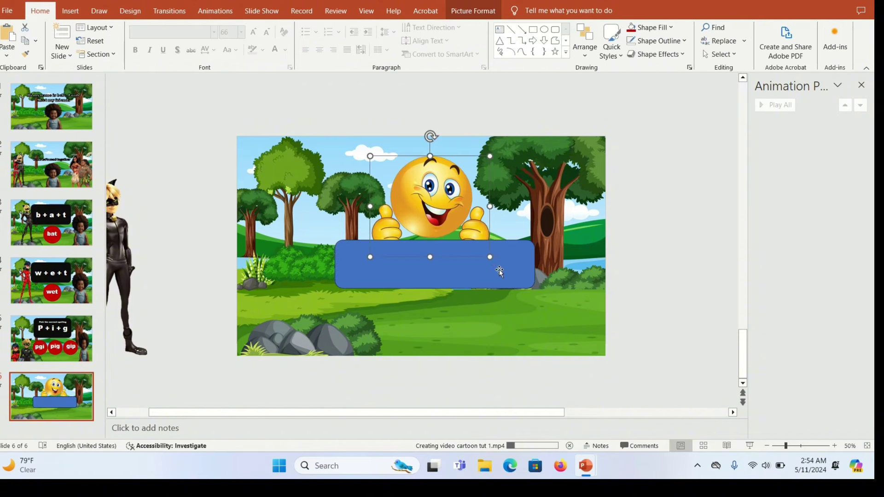
left_click_drag(497, 269, 497, 260)
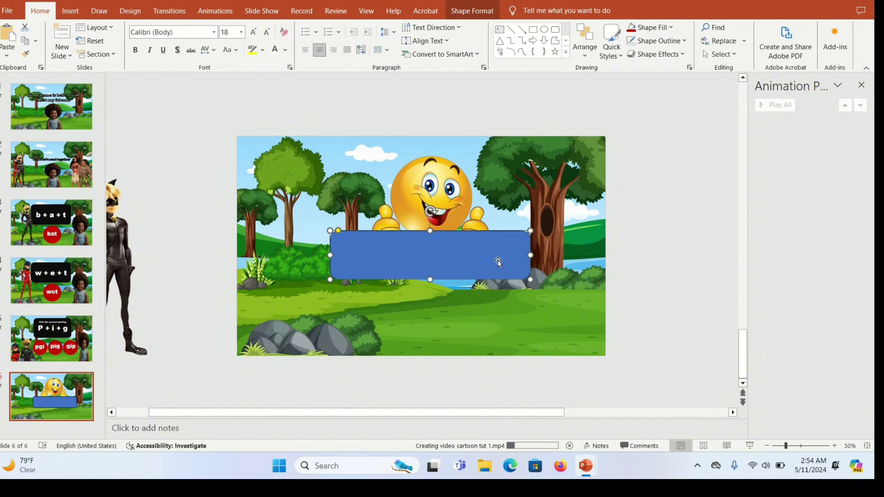
Fill the rounded rectangle with white and give it a black 3 pt outline
left_click(467, 11)
left_click(448, 40)
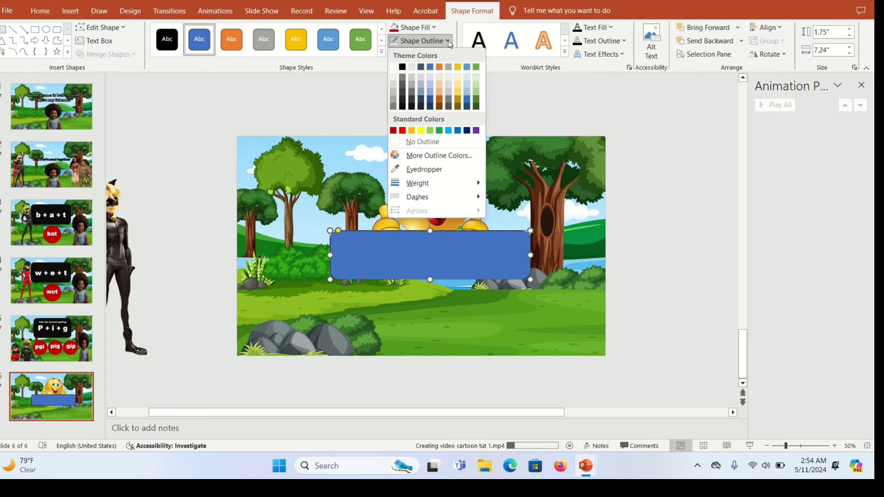
left_click(426, 143)
left_click(428, 27)
left_click(393, 53)
left_click(428, 40)
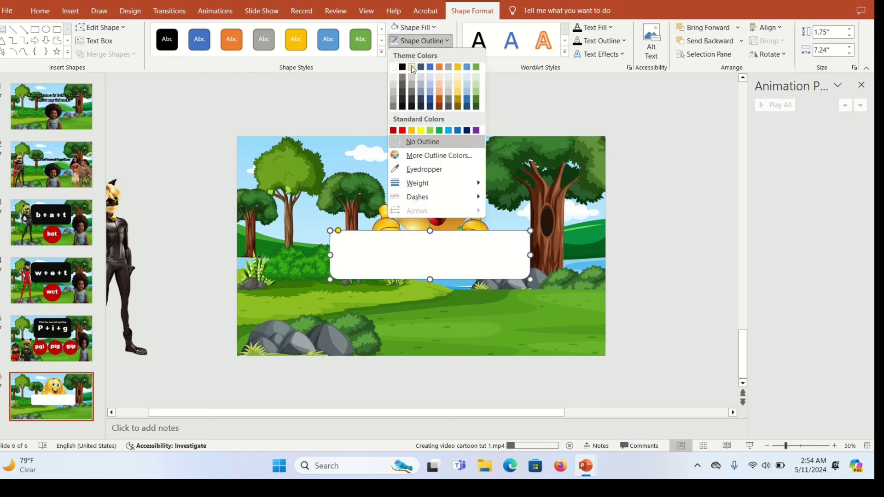
left_click(402, 66)
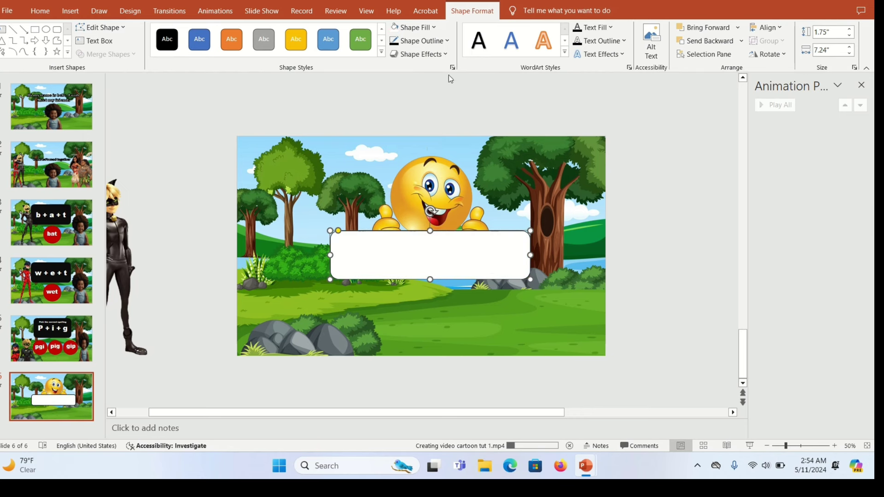
left_click(449, 40)
mouse_move(435, 180)
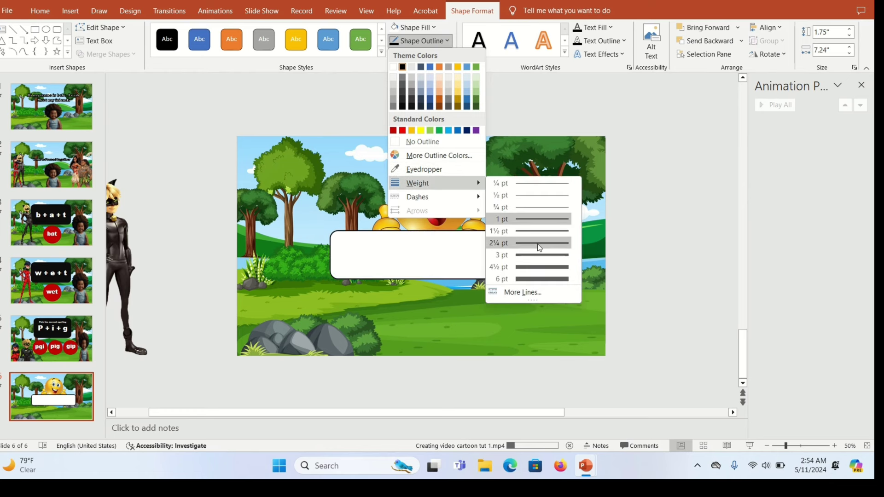
left_click(540, 255)
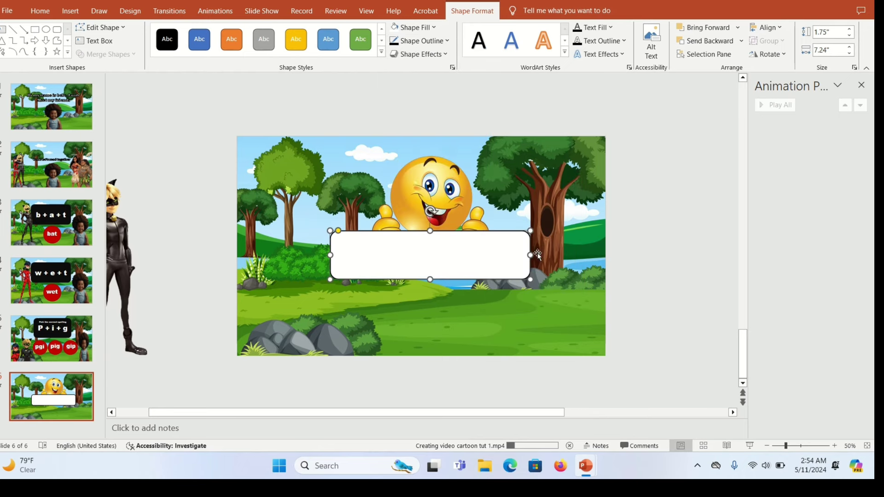
Send the white box behind the emoji and place a shorter copy of the box directly below it
left_click(742, 40)
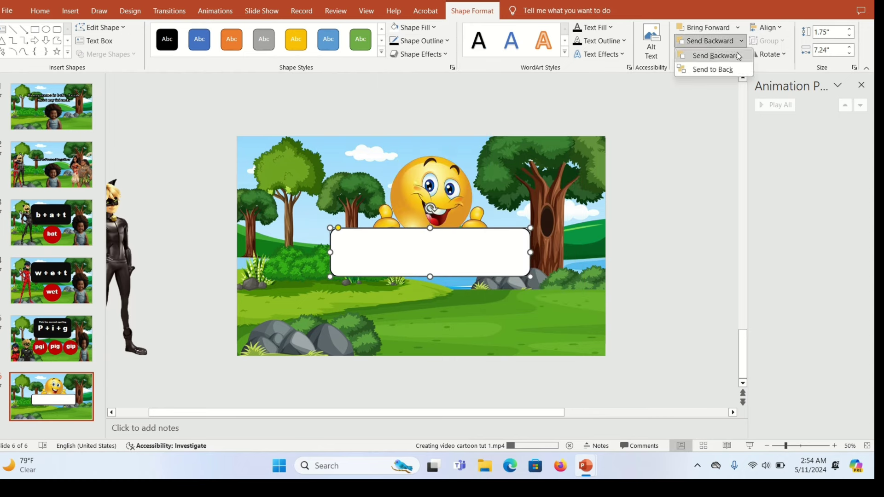
left_click(704, 54)
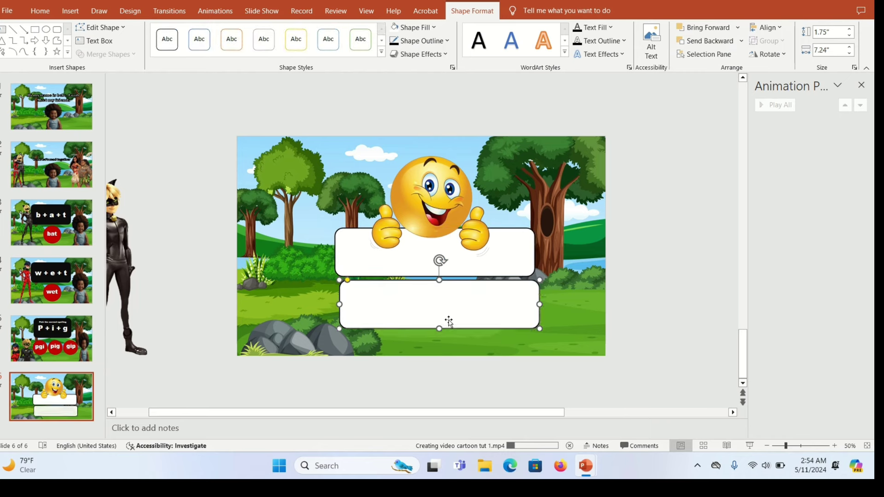
left_click_drag(439, 327, 439, 315)
Add centred text "Well done" in Cooper Black size 44 inside the upper white box
left_click(3, 29)
left_click_drag(385, 247, 497, 268)
type("Well done")
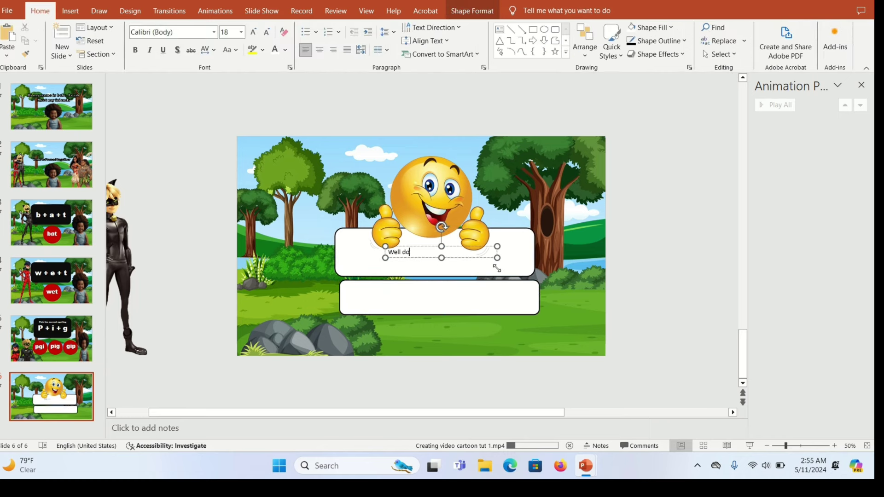
key("ctrl+a")
left_click(213, 32)
left_click(170, 102)
left_click(241, 31)
left_click(229, 213)
left_click(284, 50)
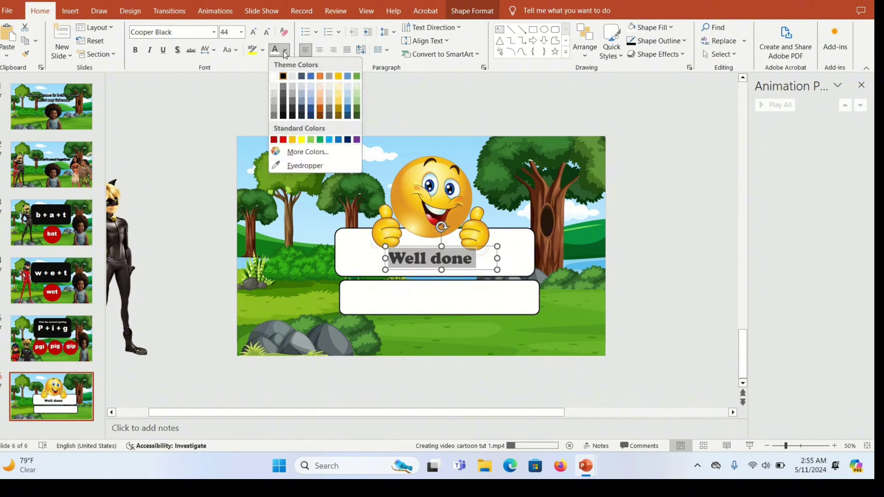
left_click(319, 49)
Copy the "Well done" label into the lower white box, change its text to "Next" and set the font colour to green
left_click_drag(423, 247, 417, 289)
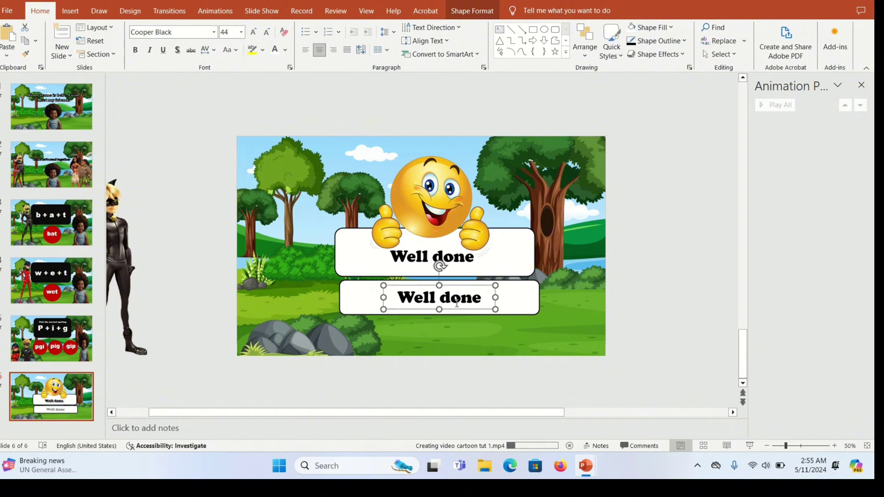
type("Next")
left_click(285, 50)
left_click(321, 140)
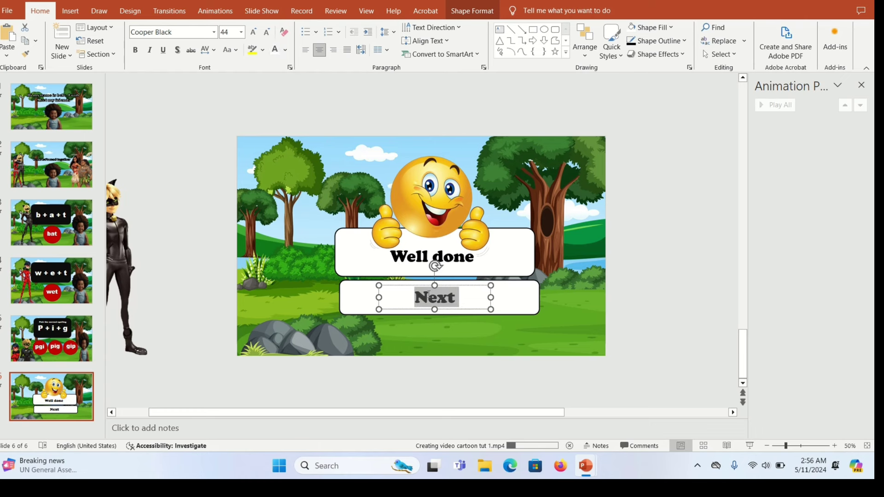
Duplicate the "Well done" slide
left_click(158, 286)
left_click(85, 392)
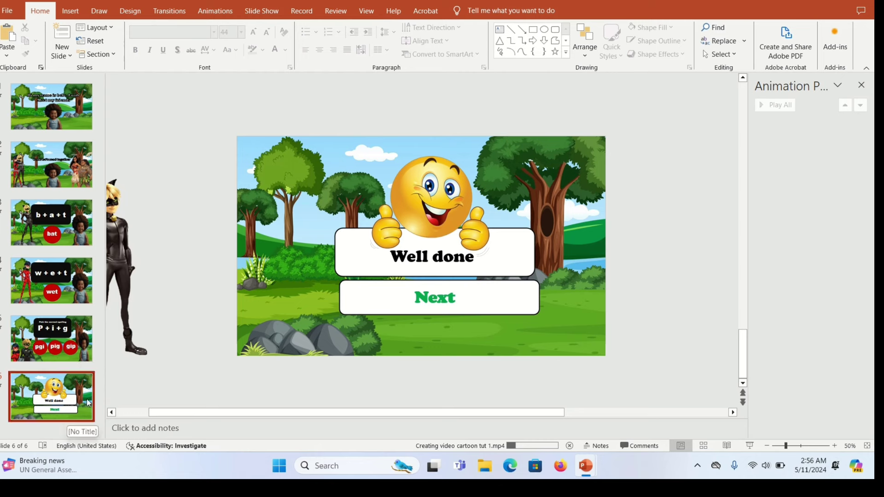
right_click(88, 403)
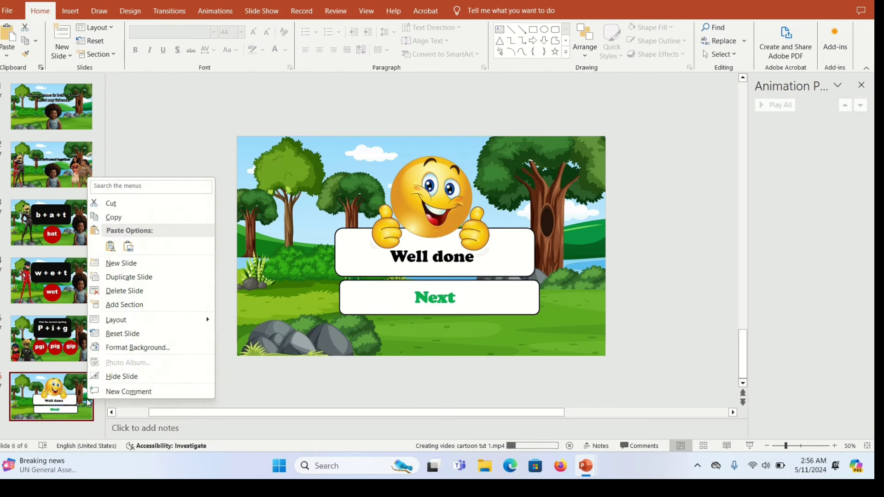
left_click(129, 277)
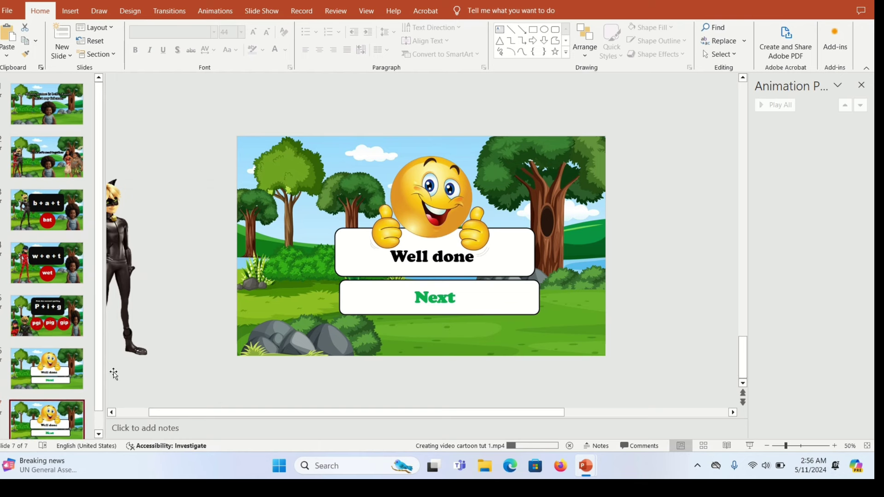
left_click_drag(100, 369, 95, 413)
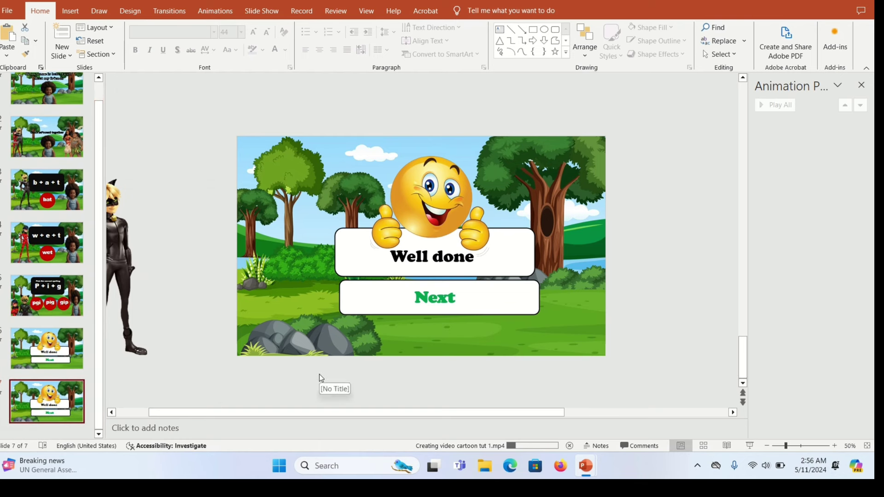
On the duplicated slide, replace "Well done" with "oops", set it to size 72 and reposition it inside the upper white box
left_click(448, 259)
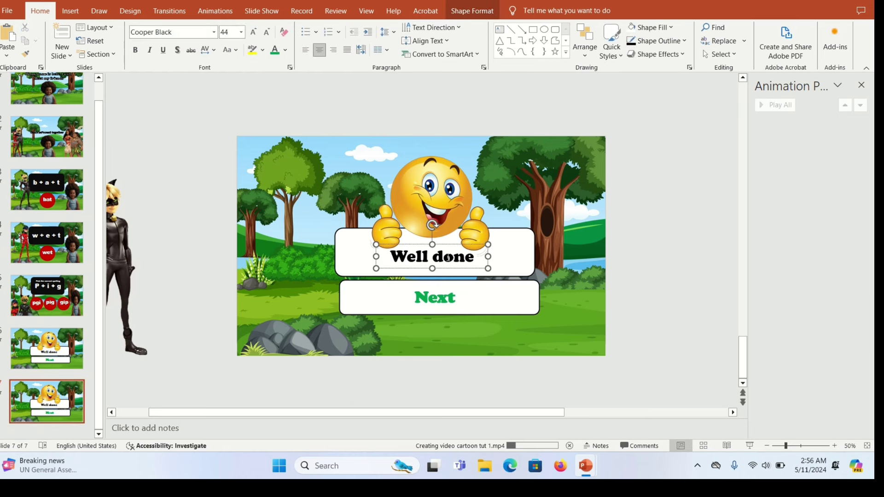
triple_click(447, 257)
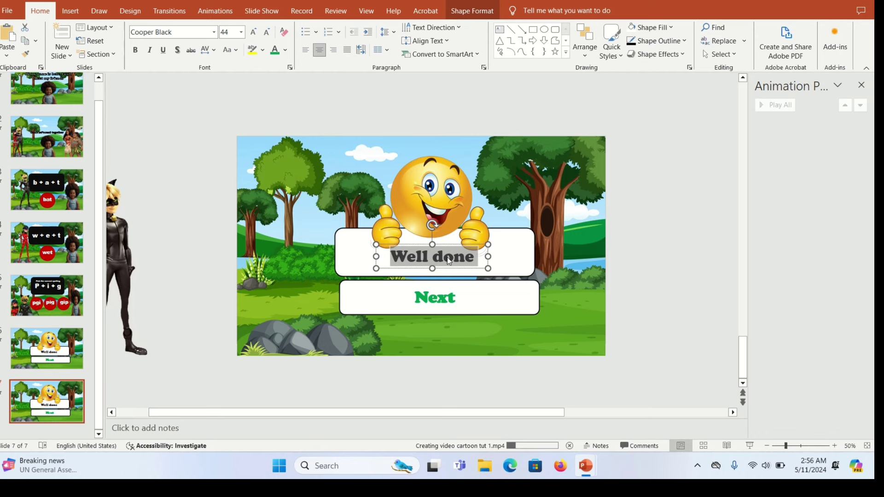
type("oops")
left_click(242, 32)
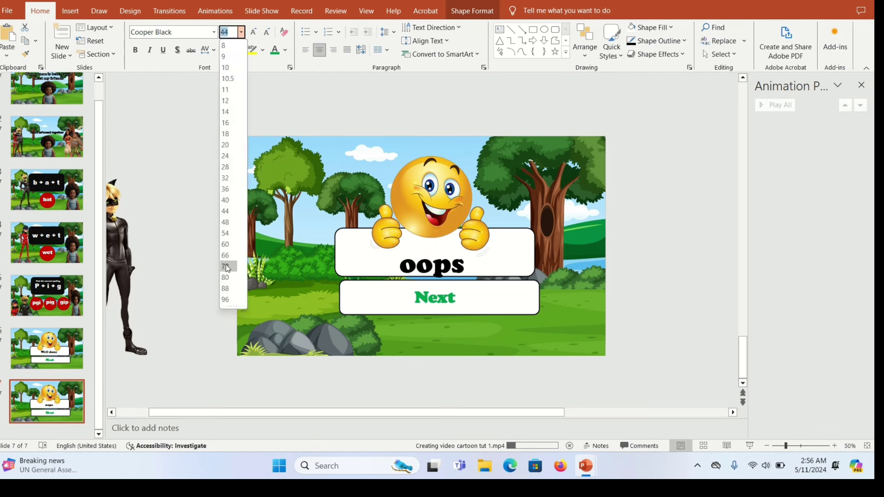
left_click(226, 266)
left_click_drag(451, 282, 453, 271)
Change "Next" in the lower white box to "Try again" and set its font colour to red
triple_click(449, 299)
type("Try again")
triple_click(442, 298)
left_click(285, 50)
left_click(285, 138)
left_click(359, 163)
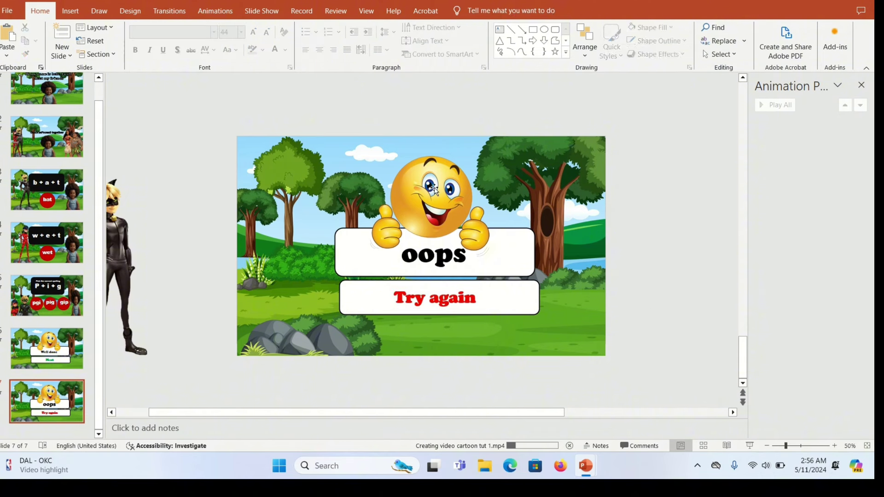
Replace the thumbs-up emoji on the "oops" slide with the sad emoji, placed above the upper white box
key("Delete")
key("ctrl+v")
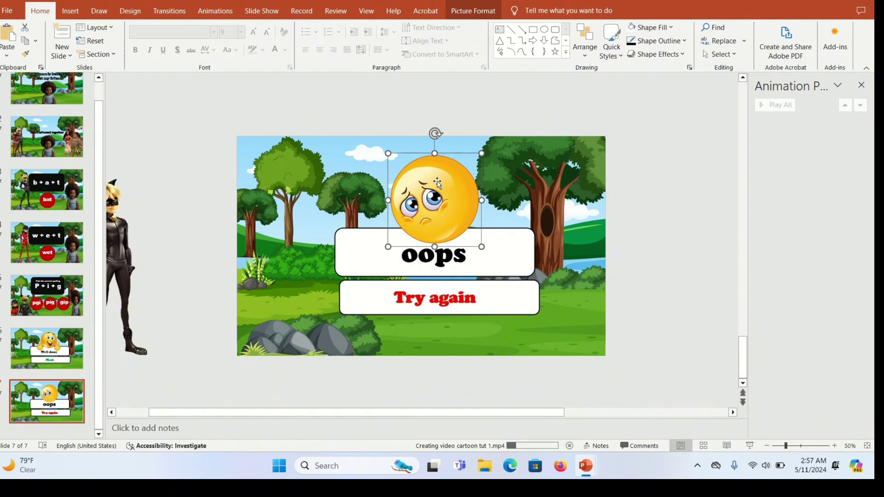
left_click_drag(437, 181, 436, 180)
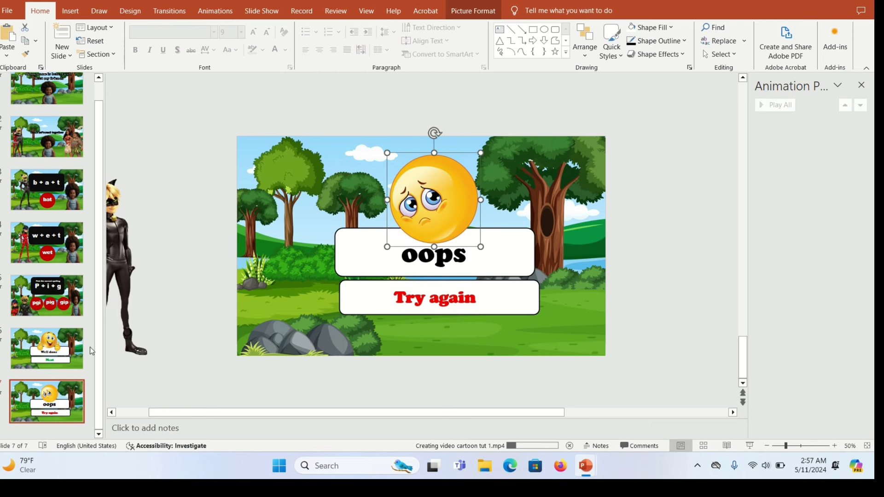
Remove the transition from slides 5, 6 and 7 together by setting it to None
left_click(76, 285)
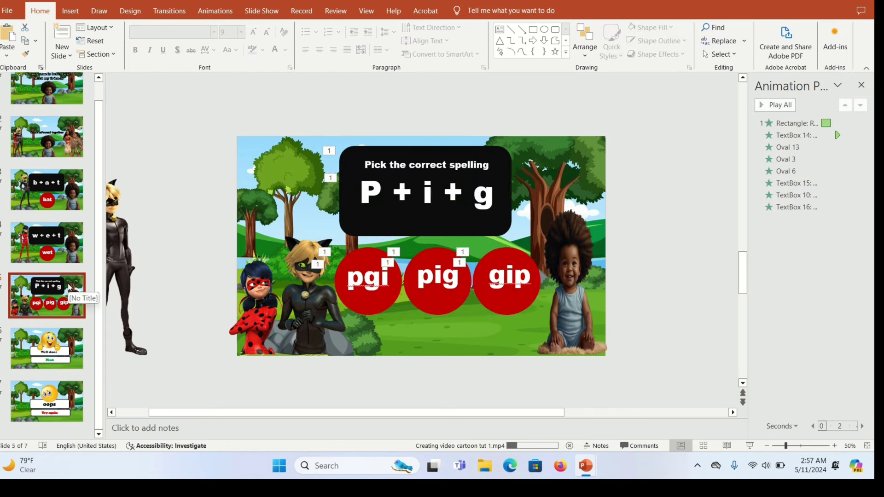
left_click(66, 340, "ctrl")
left_click(68, 400, "ctrl")
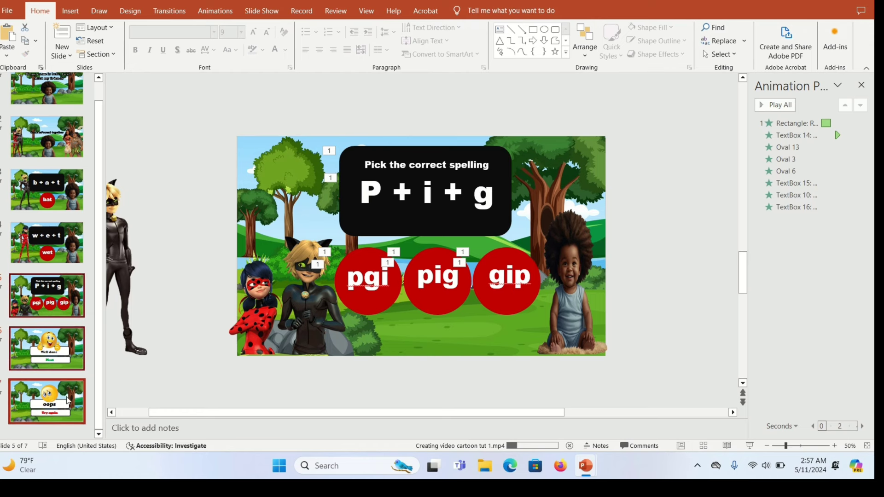
left_click(178, 10)
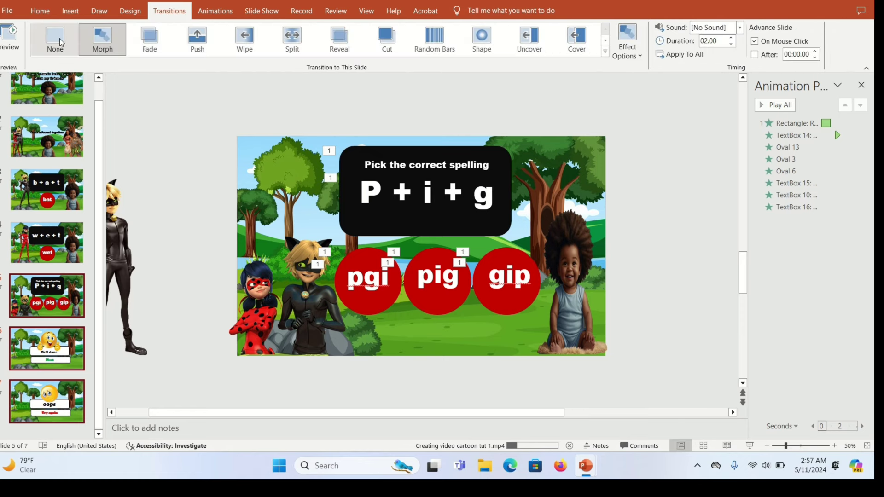
left_click(60, 42)
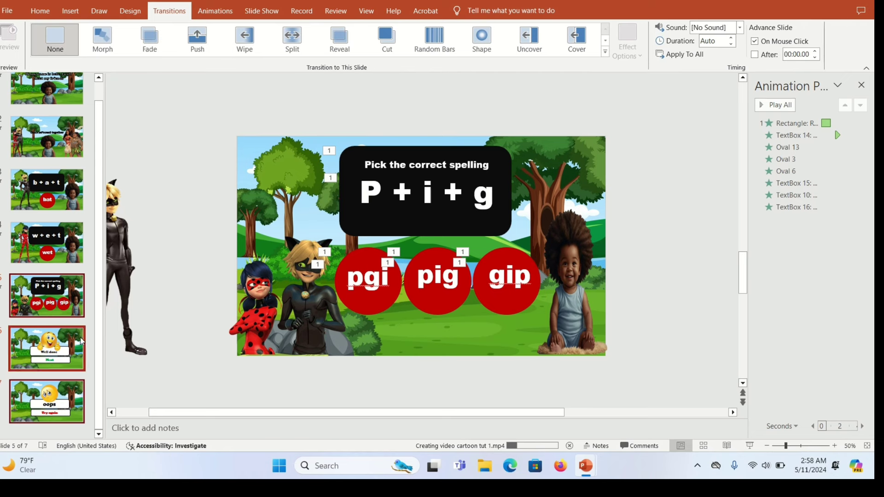
On the quiz slide, link the "pgi" text box to Slide 7 in this document
left_click(72, 291)
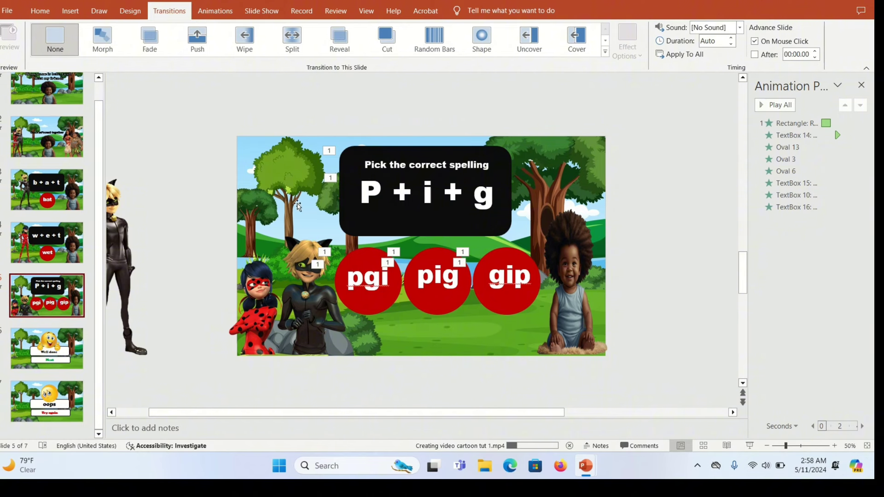
left_click(375, 279)
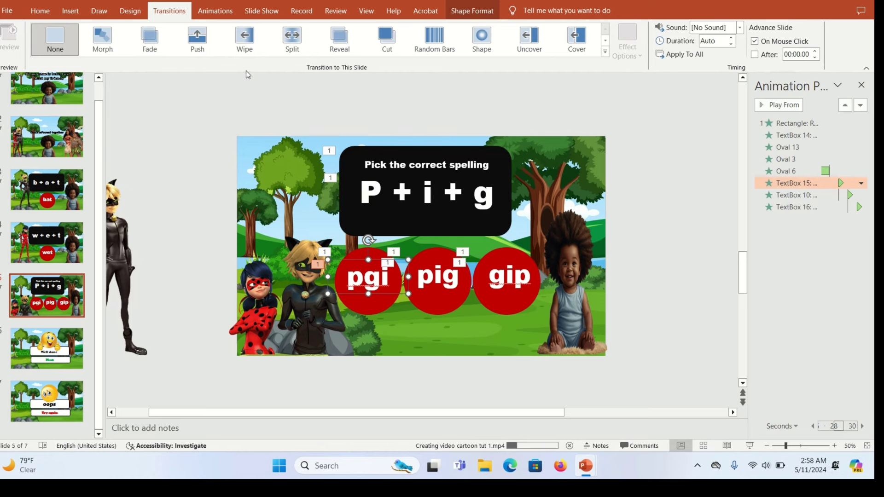
left_click(69, 11)
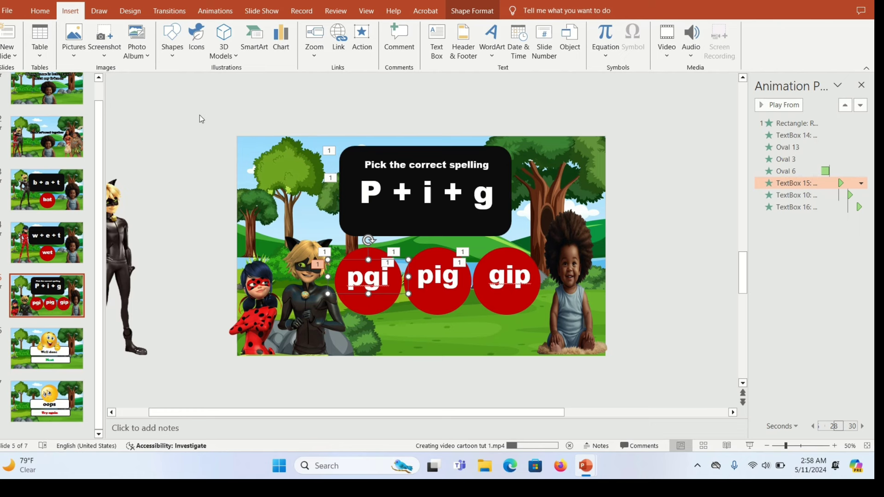
left_click(339, 49)
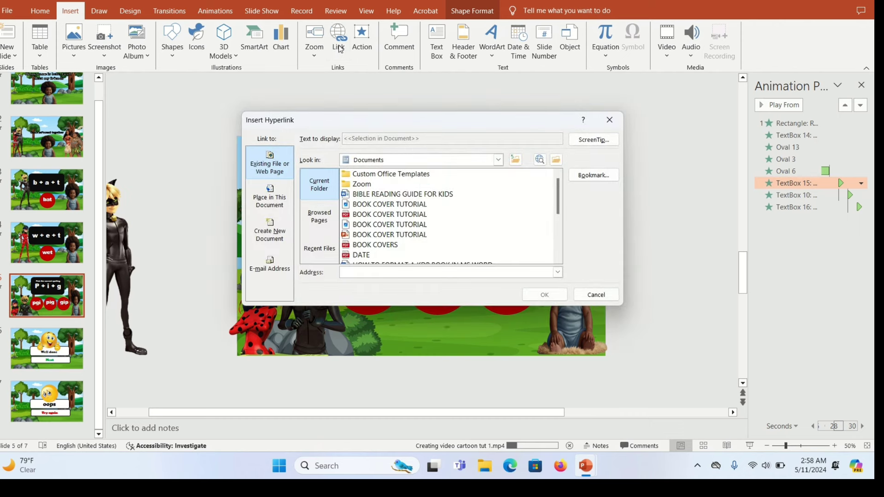
left_click(274, 209)
left_click(279, 209)
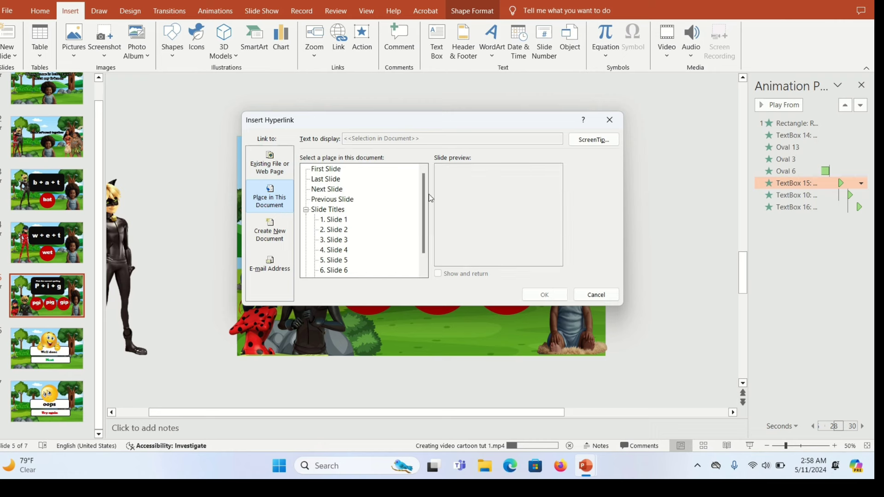
left_click_drag(424, 192, 426, 220)
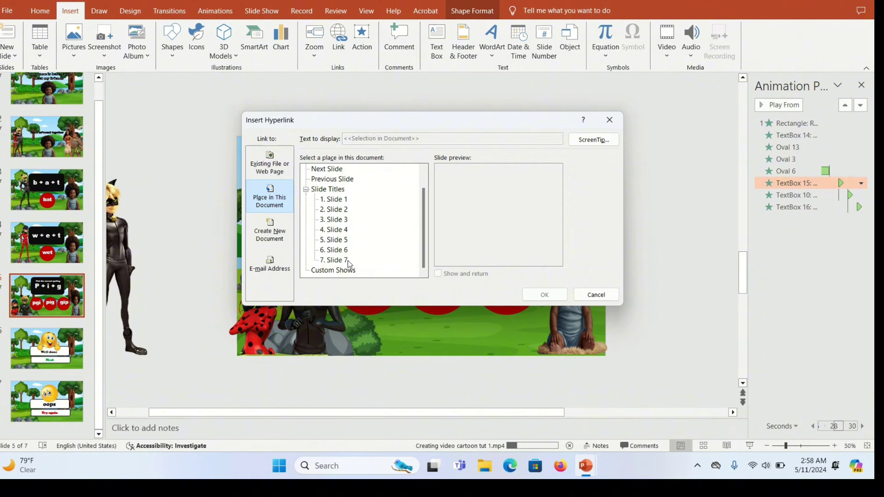
left_click(334, 260)
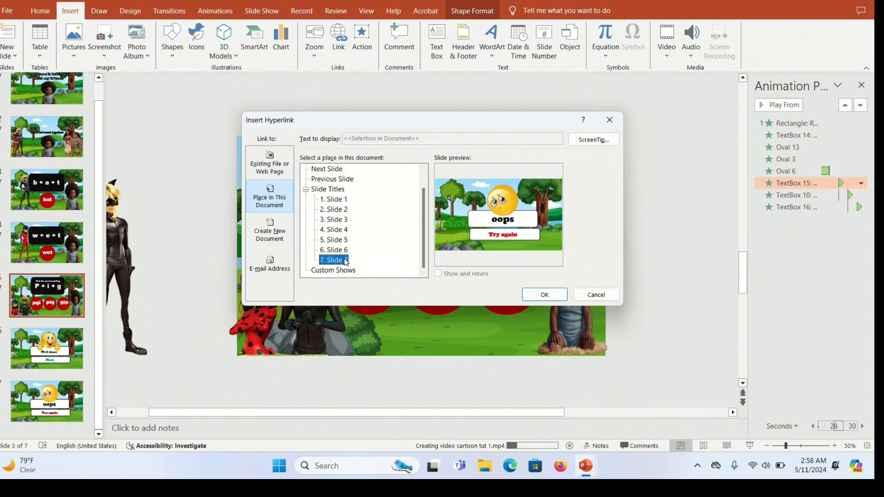
left_click(538, 293)
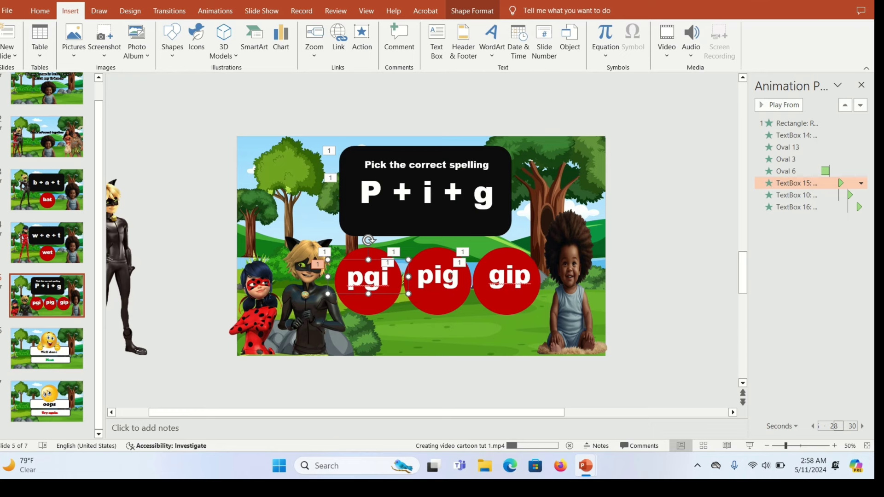
Link the word "pig" in the middle circle to Slide 6 in this document
left_click(450, 276)
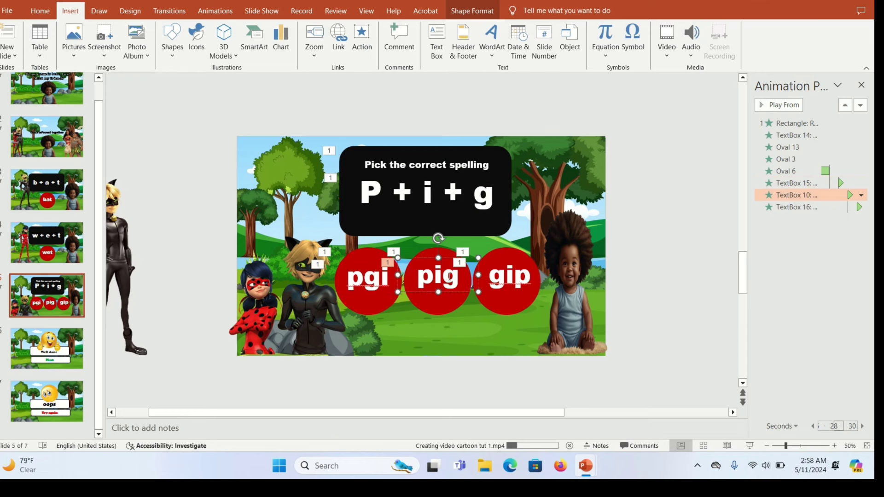
left_click(364, 274)
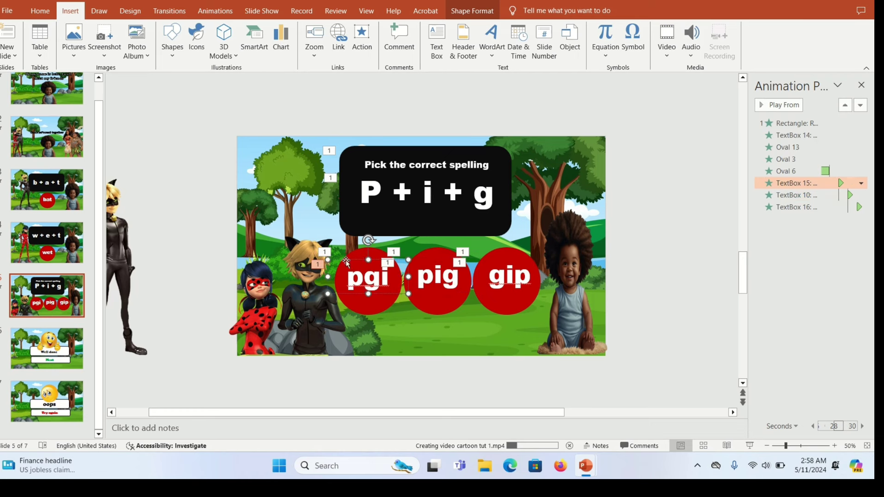
left_click(445, 276)
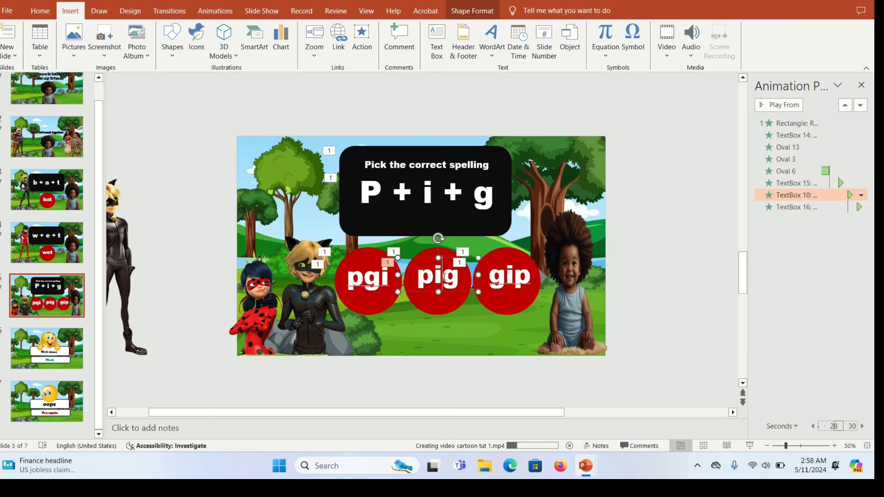
double_click(445, 277)
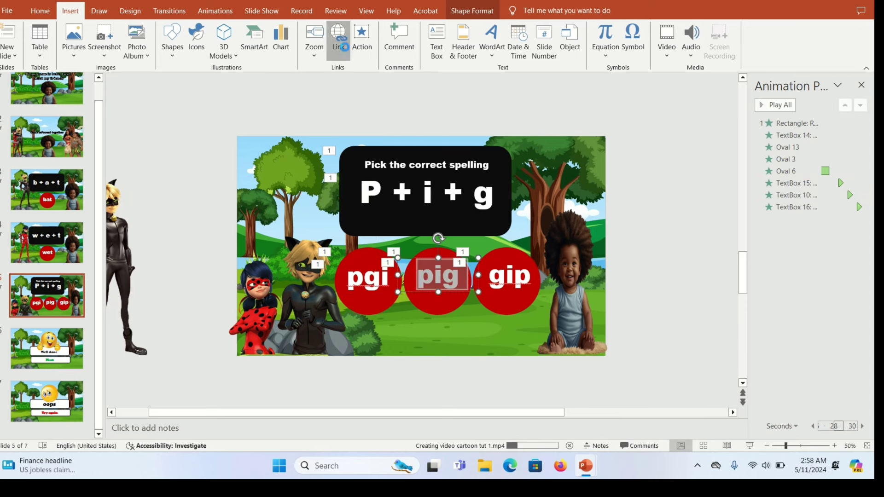
left_click(341, 44)
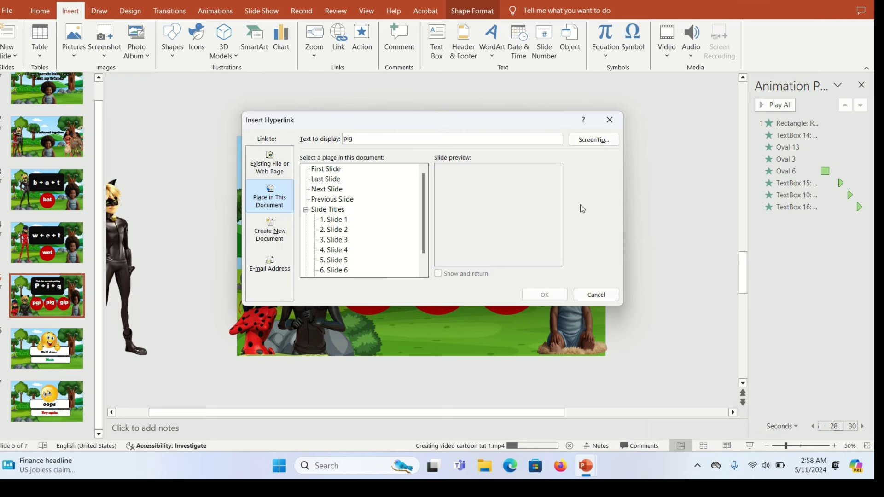
left_click_drag(425, 200, 421, 242)
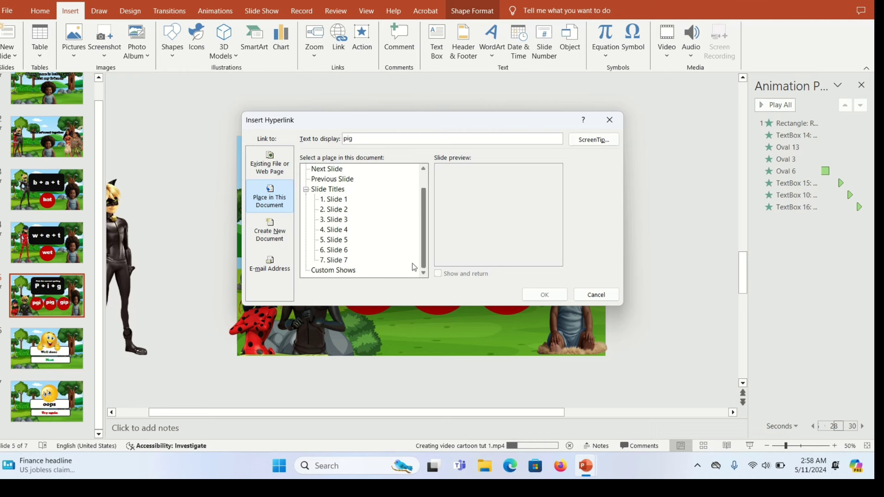
left_click(329, 251)
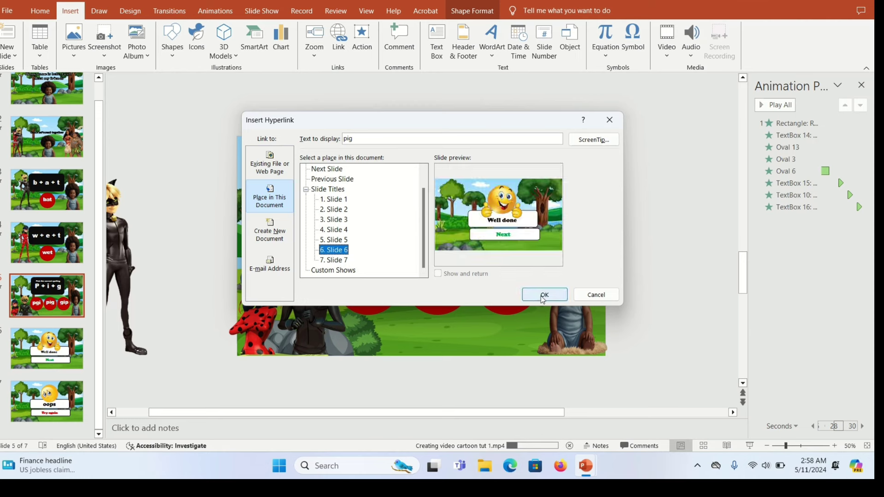
left_click(544, 295)
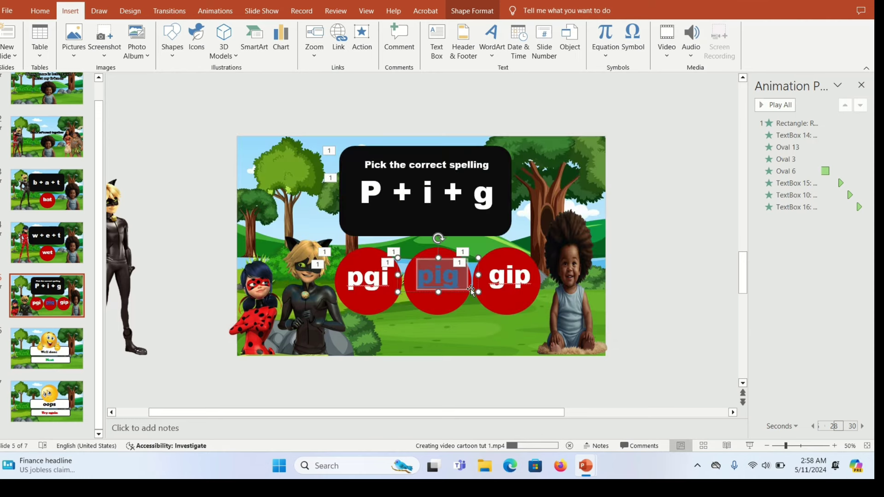
Set the font colour of the linked word "pig" to white
left_click(40, 11)
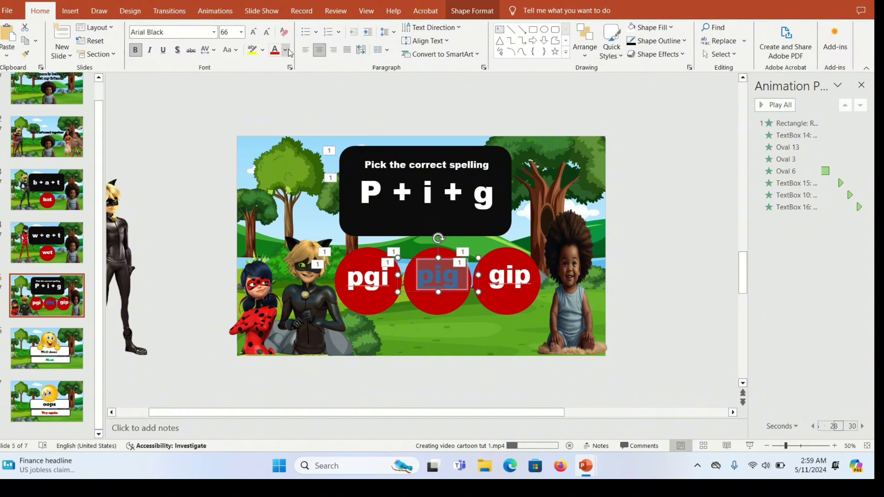
left_click(286, 50)
left_click(278, 80)
Link the word "gip" to Slide 7 in this document and set its font colour to white
double_click(510, 275)
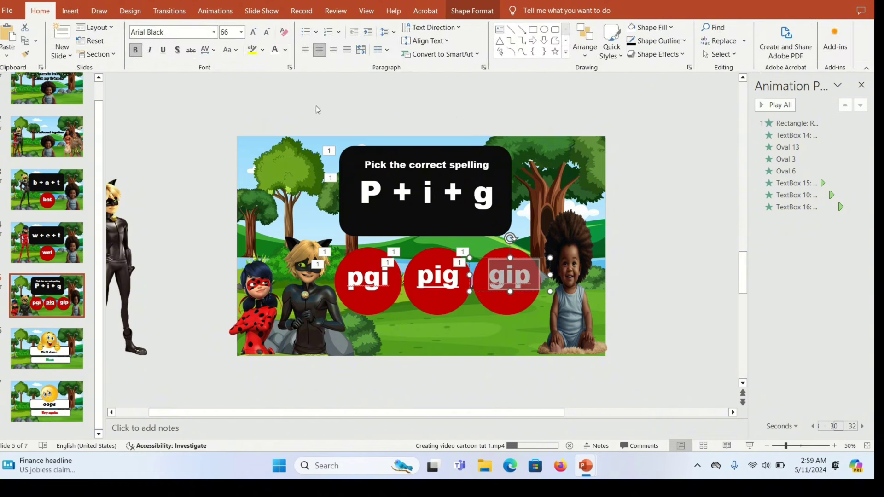
left_click(70, 11)
left_click(338, 41)
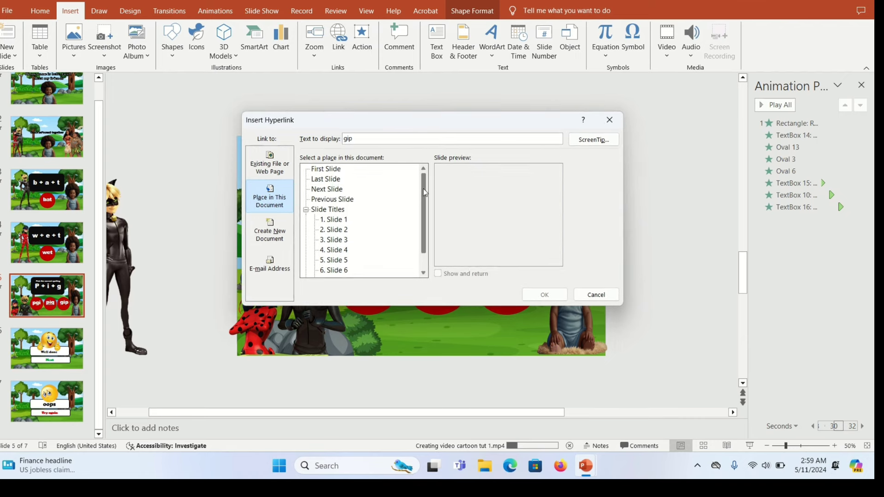
scroll(359, 221, "down", 1)
left_click(341, 260)
left_click(545, 295)
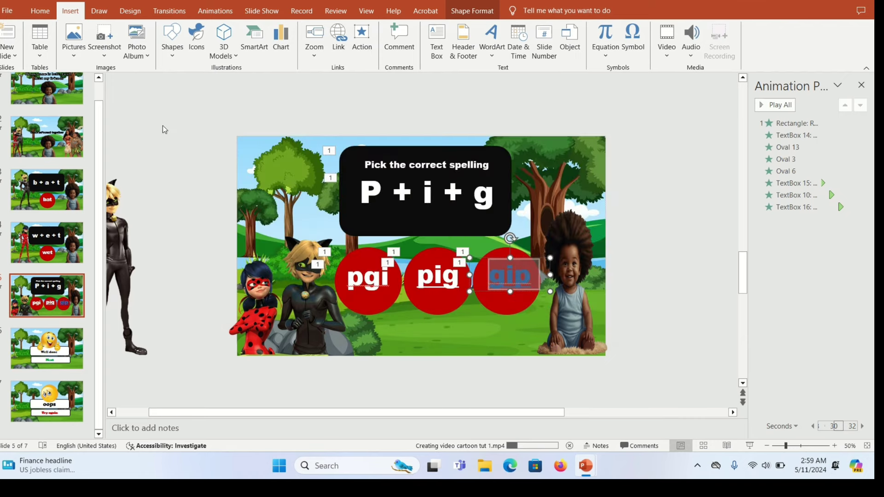
left_click(40, 10)
left_click(79, 300)
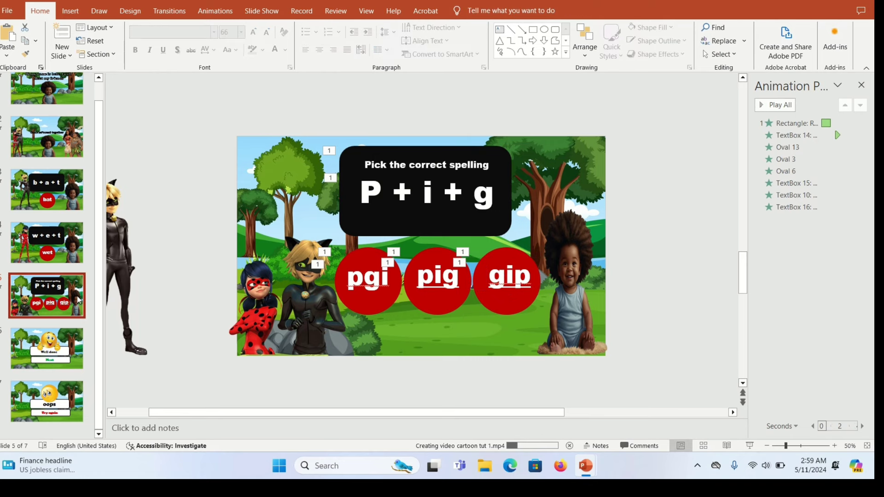
Duplicate the "P + i + g" quiz slide together with its "Well done" and "oops" feedback slides
left_click(74, 357, "ctrl")
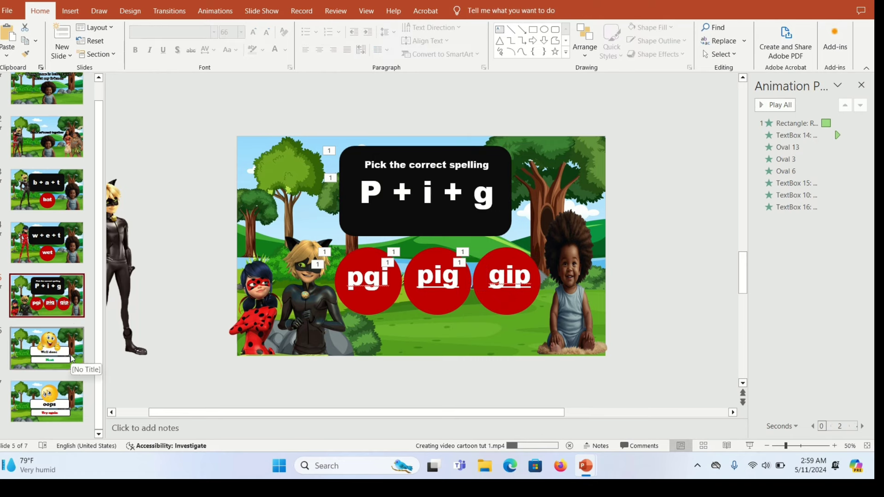
left_click(72, 404, "ctrl")
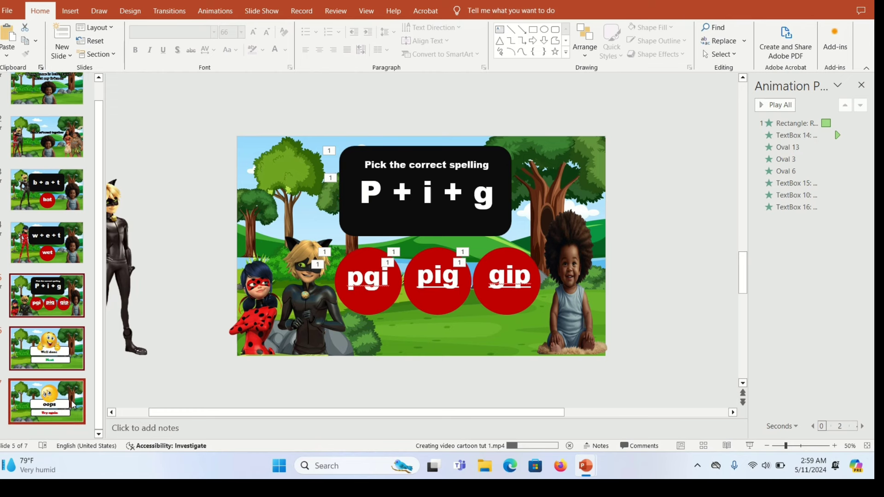
key("ctrl+d")
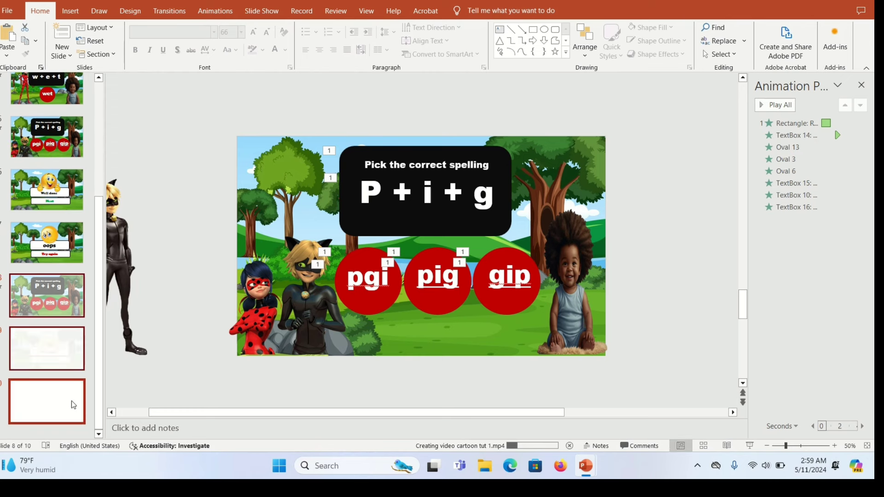
On the duplicated quiz slide, replace the spaced-out letters in the black box with "t + r + e + e"
left_click(70, 284)
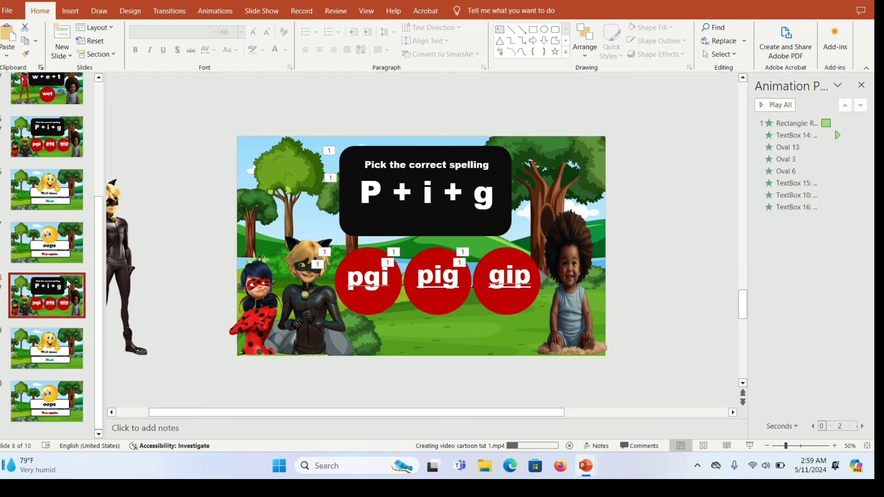
left_click(381, 194)
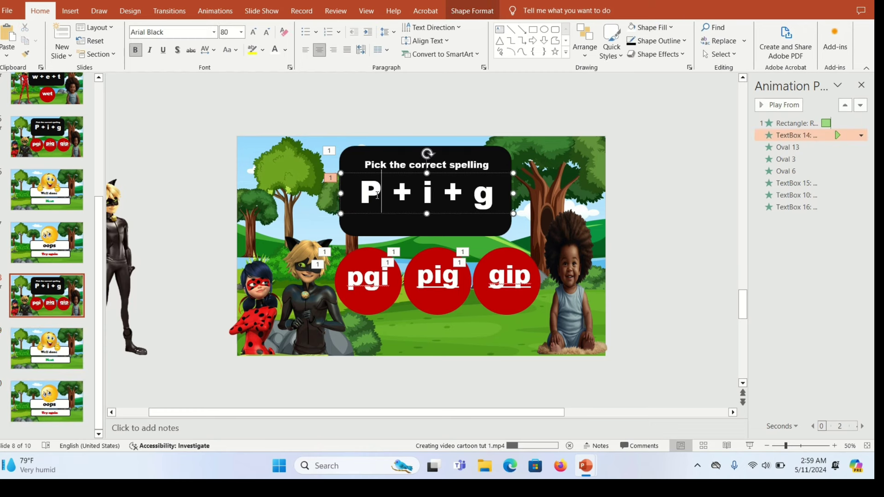
key("BackSpace")
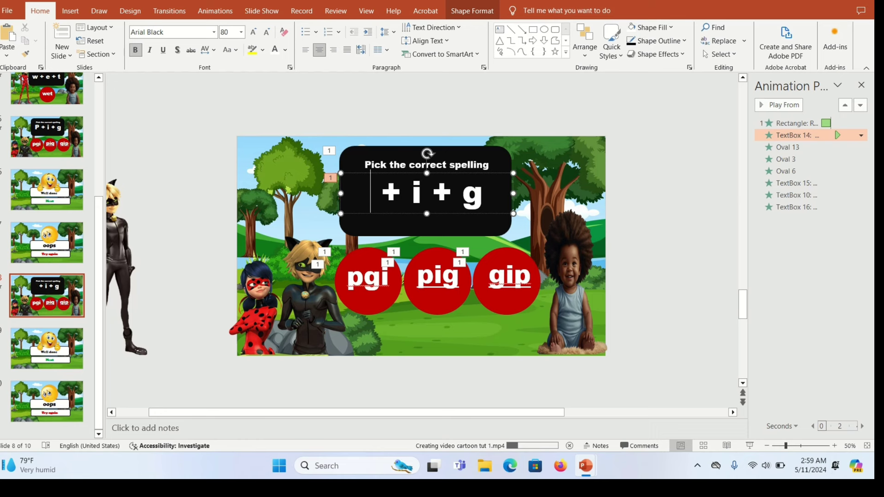
type("t")
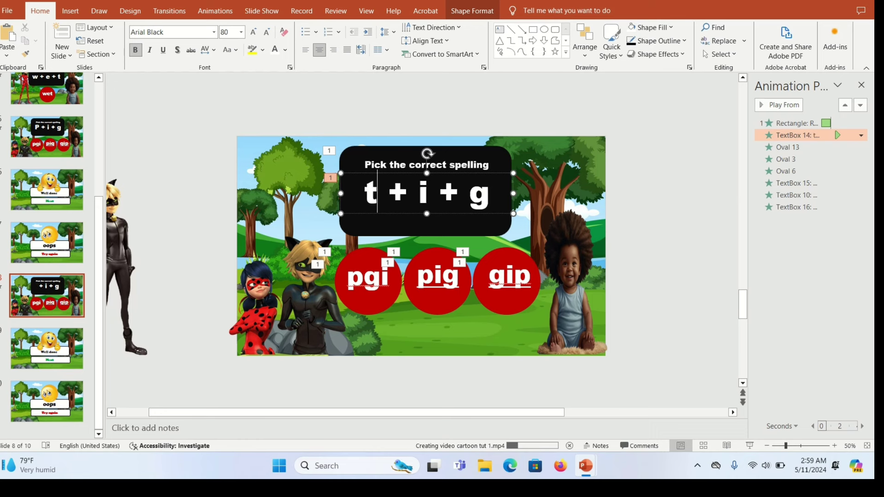
key("Right")
key("Right")
key("Right")
key("Right")
key("BackSpace")
type("e")
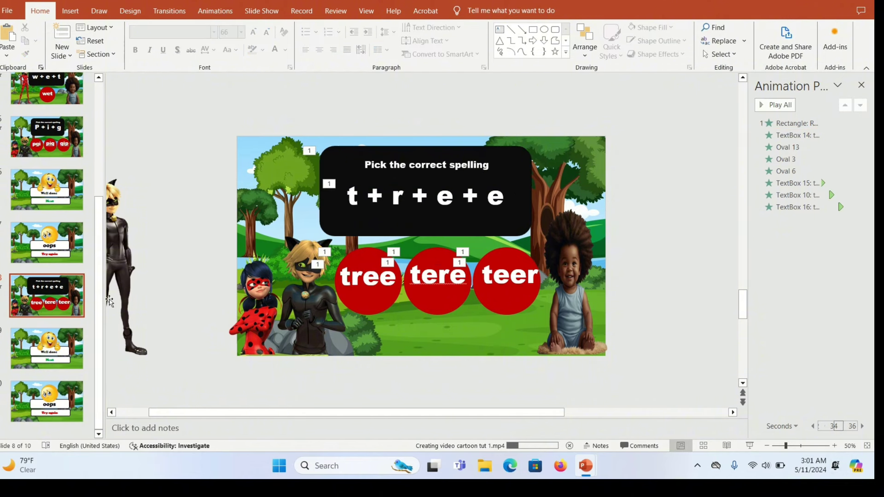
Link the "Next" text box on the first "Well done" slide to Slide 8 in this document
left_click_drag(101, 217, 99, 191)
left_click(72, 185)
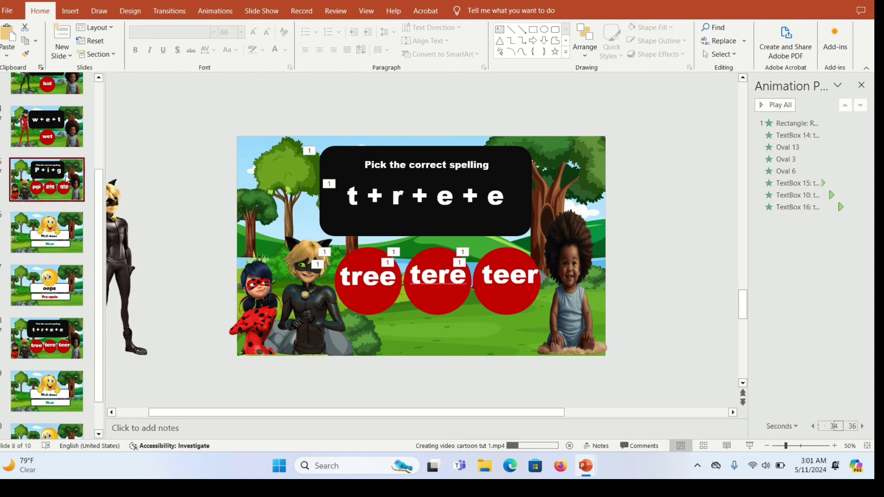
left_click(73, 225)
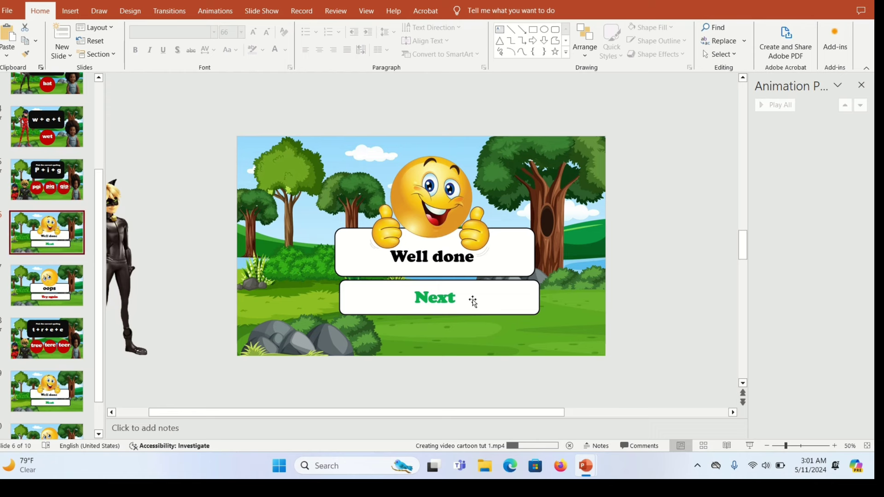
left_click(448, 292)
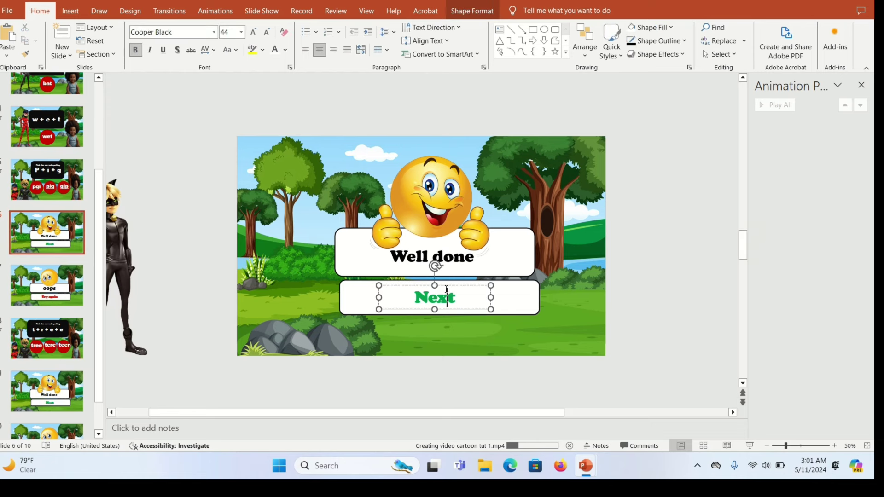
left_click(426, 286)
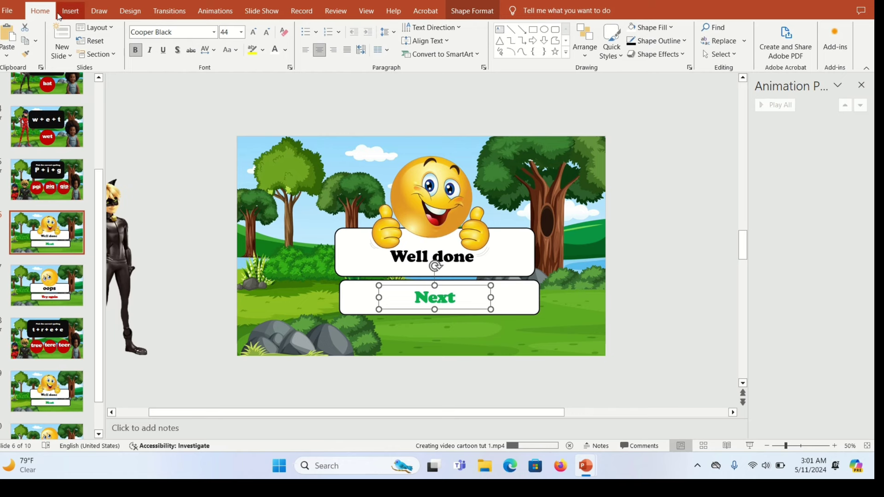
left_click(73, 11)
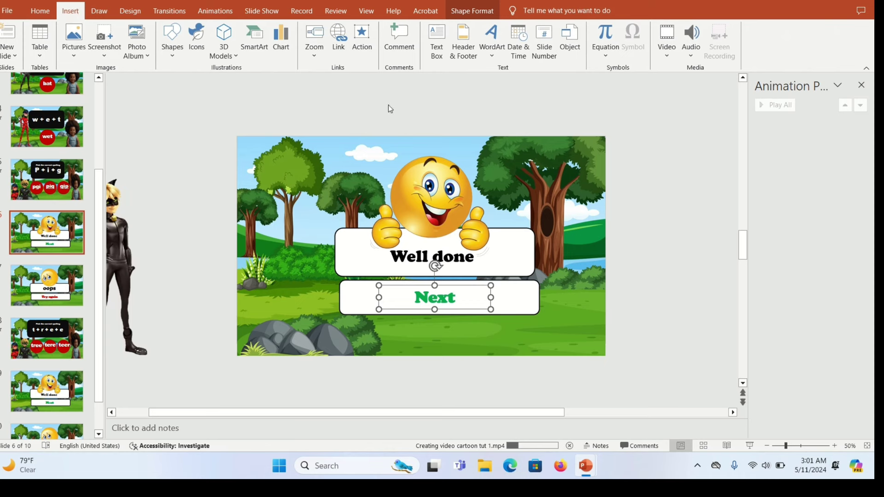
left_click(344, 35)
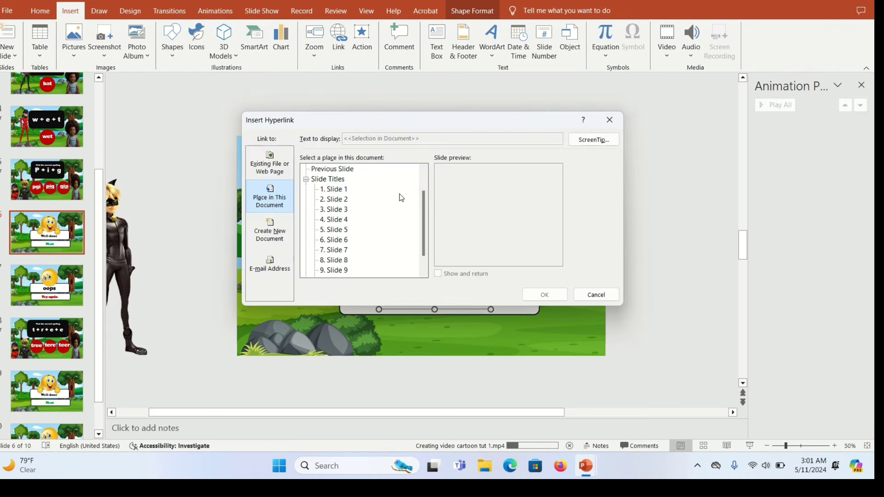
left_click_drag(424, 210, 422, 249)
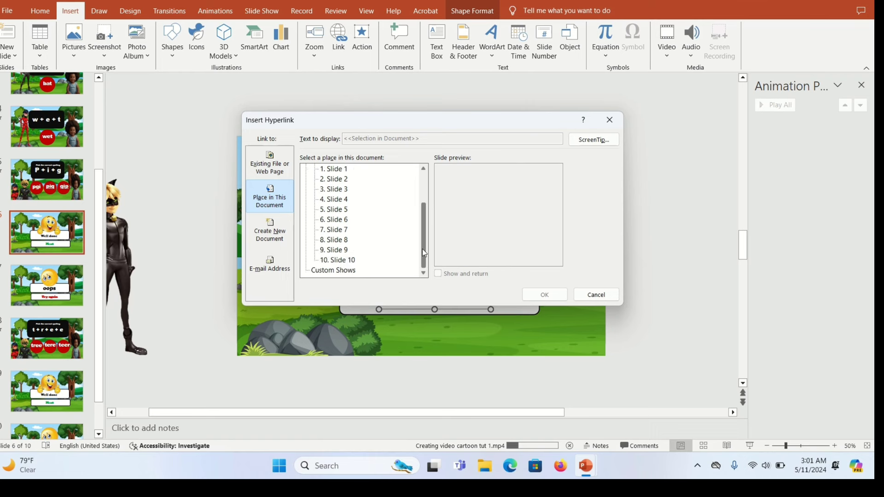
left_click(346, 240)
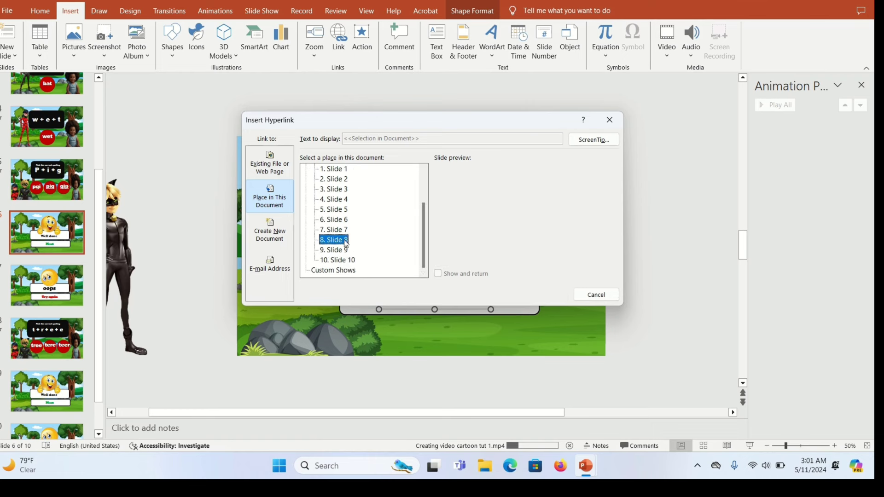
left_click(543, 296)
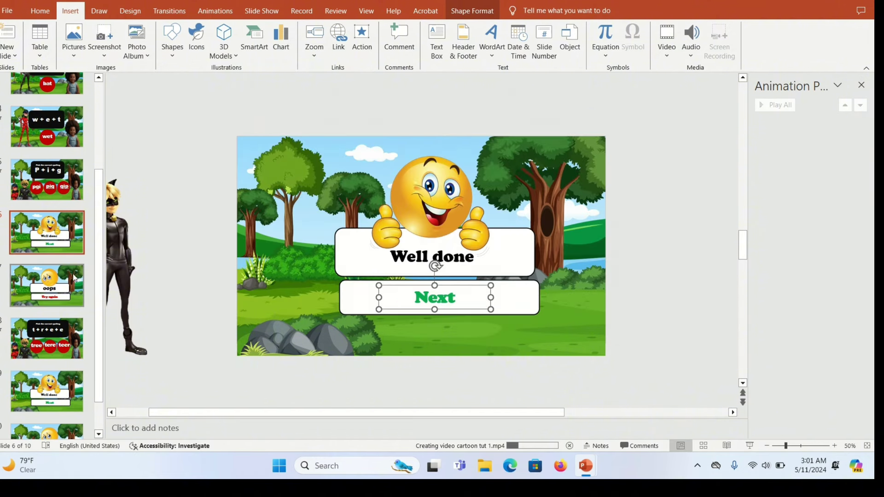
Link the text "Try again" on the first "oops" slide to Slide 5 in this document
left_click(47, 286)
left_click(474, 296)
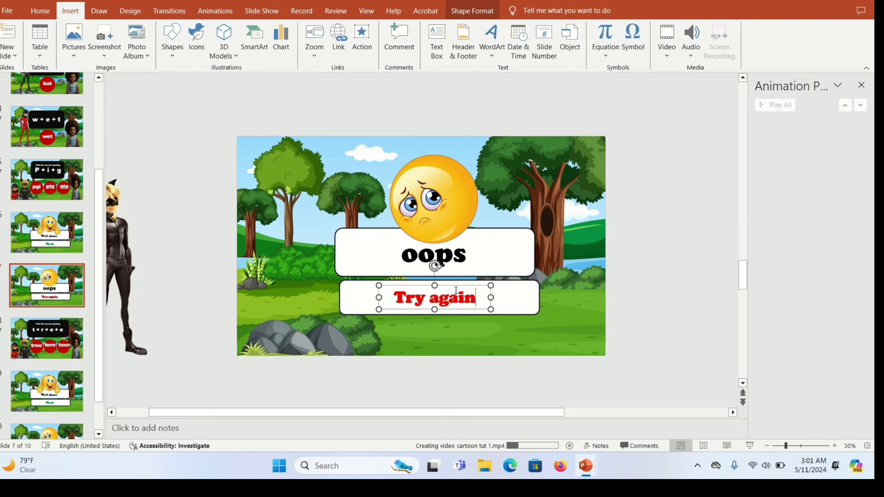
key("ctrl+a")
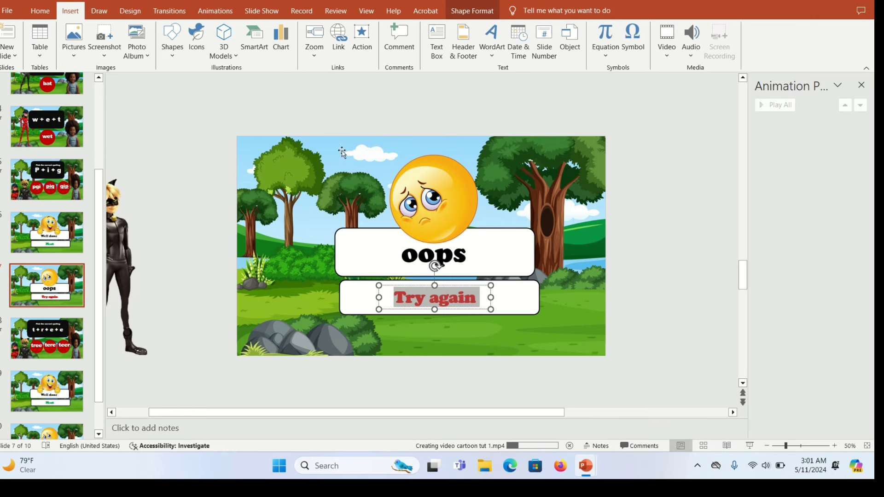
left_click(343, 50)
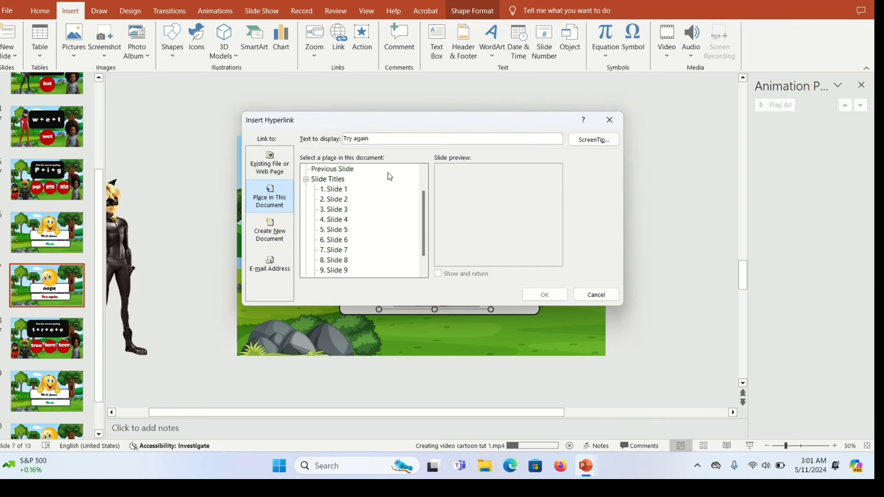
left_click_drag(423, 213, 425, 225)
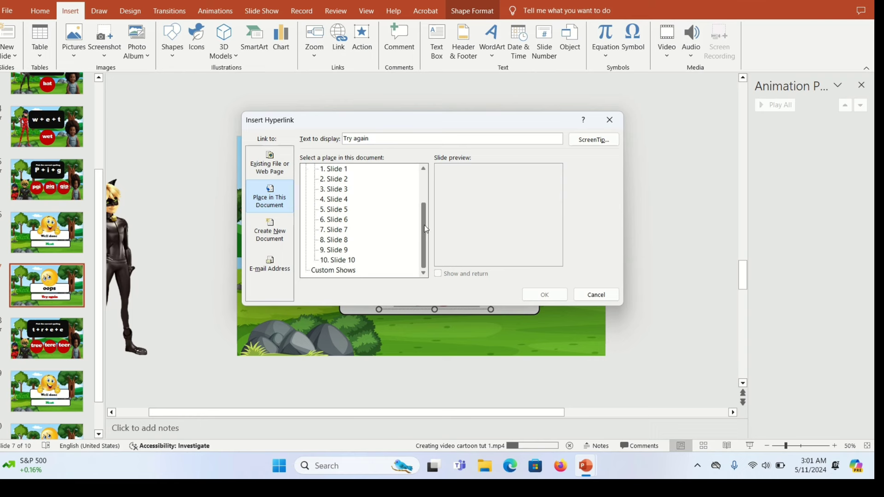
left_click(336, 210)
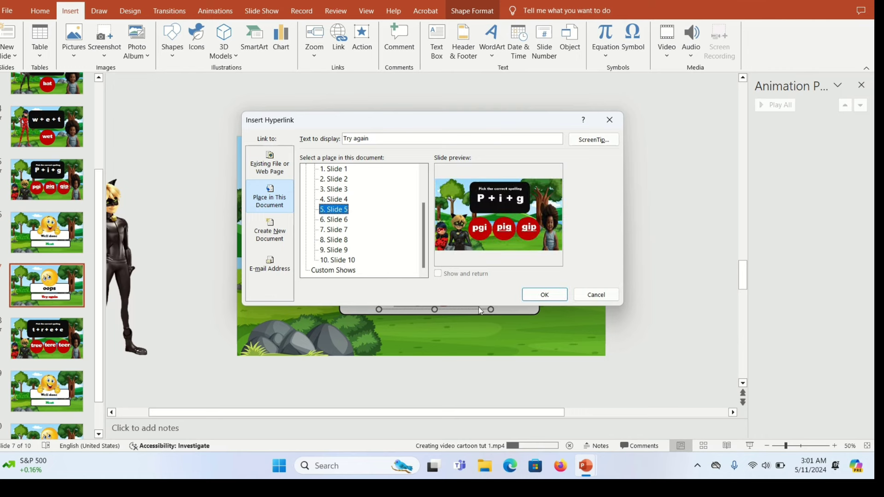
left_click(556, 294)
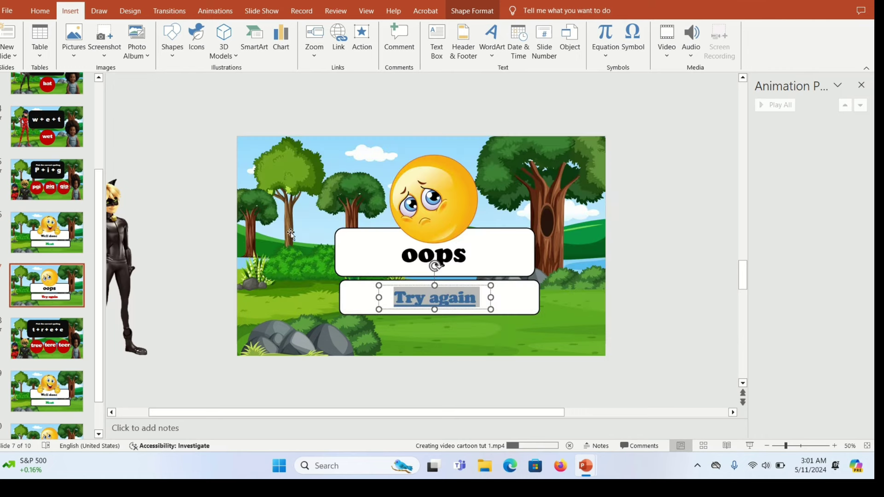
Link the "Try again" text box on the second "oops" slide, Slide 10, to Slide 8 in this document
left_click(100, 199)
left_click_drag(100, 194, 95, 180)
mouse_move(352, 4)
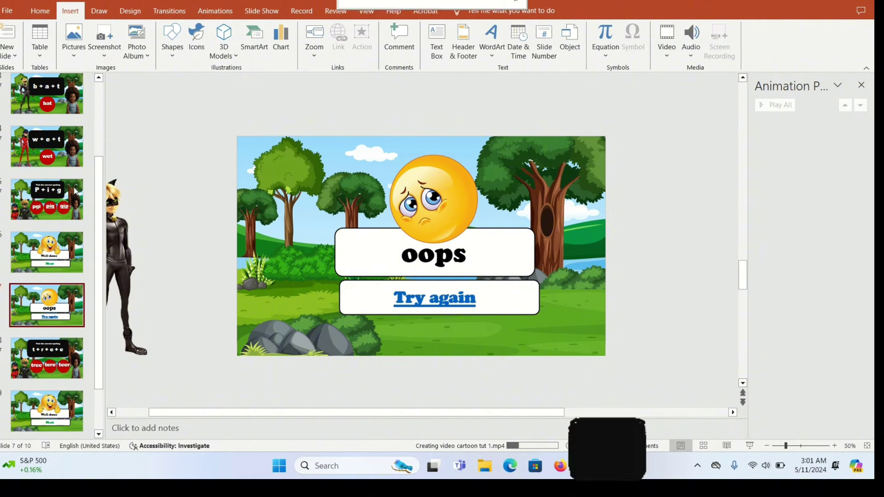
scroll(139, 265, "down", 3)
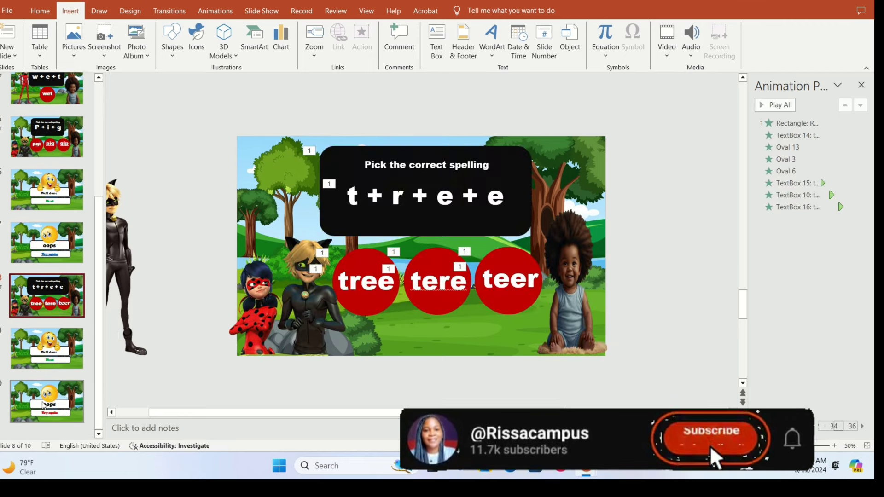
left_click(68, 401)
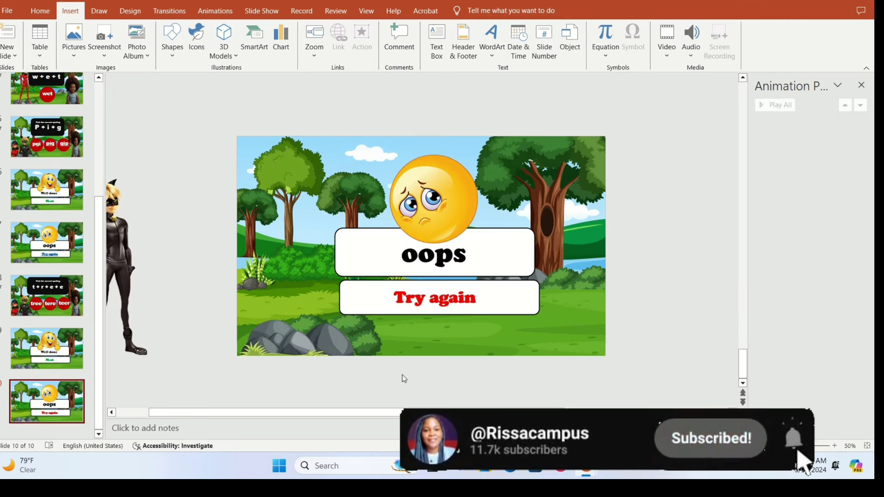
left_click(438, 298)
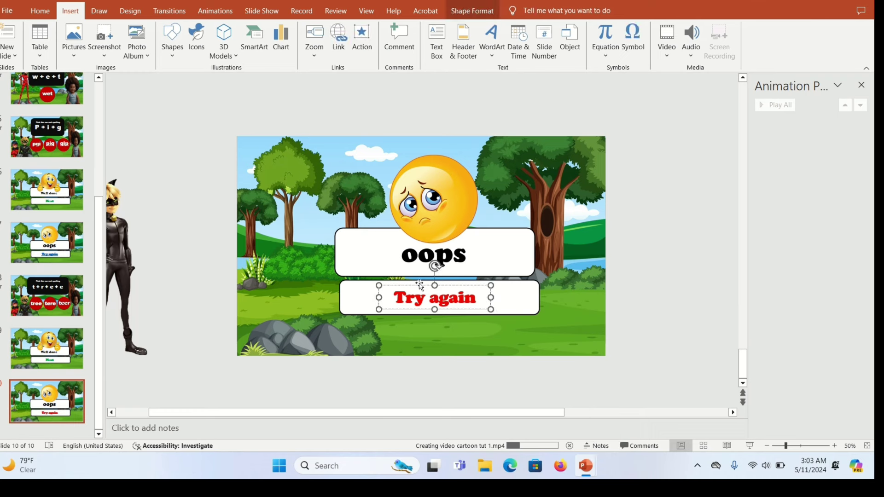
left_click(416, 289)
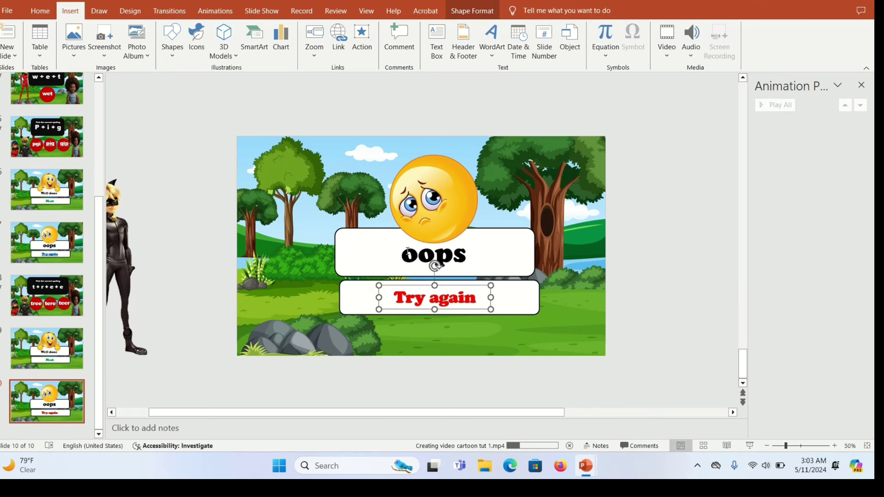
left_click(338, 38)
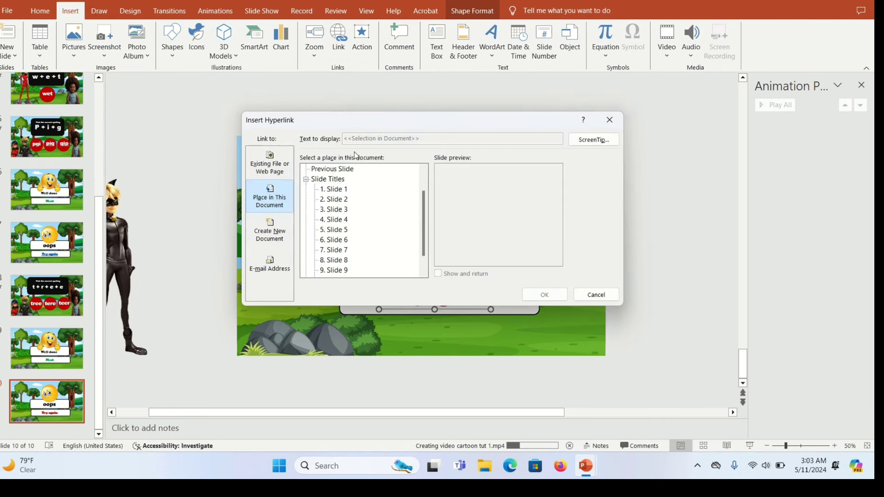
scroll(366, 214, "down", 1)
scroll(368, 249, "up", 1)
left_click(333, 260)
left_click(544, 294)
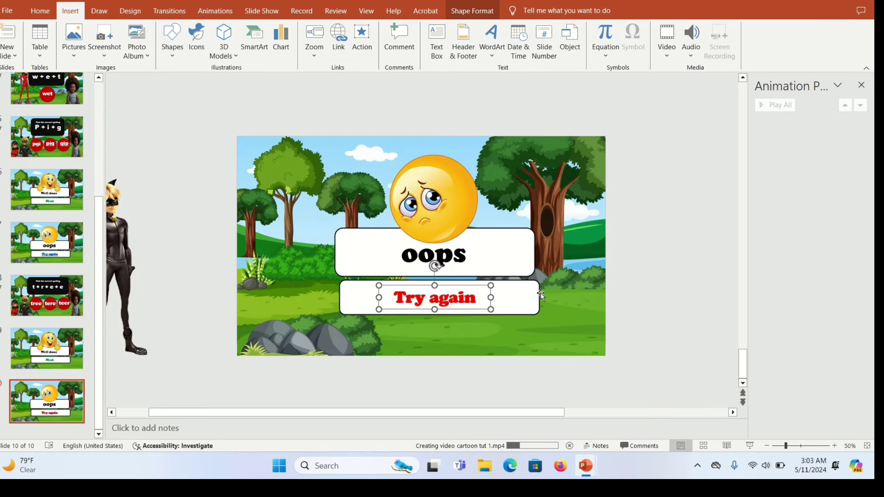
left_click(191, 203)
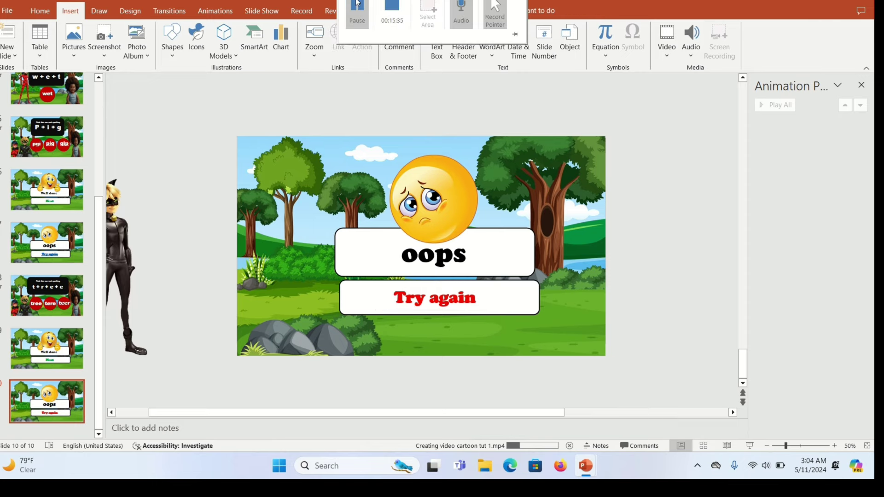
left_click(358, 4)
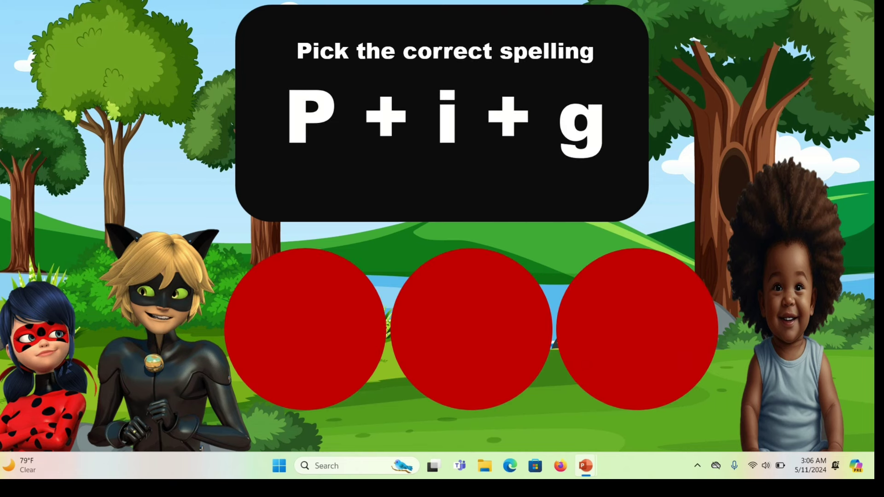
Test the quiz in the slide show by playing the pig question, picking the wrong spelling "tere" and choosing "Try again"
left_click(518, 331)
left_click(431, 351)
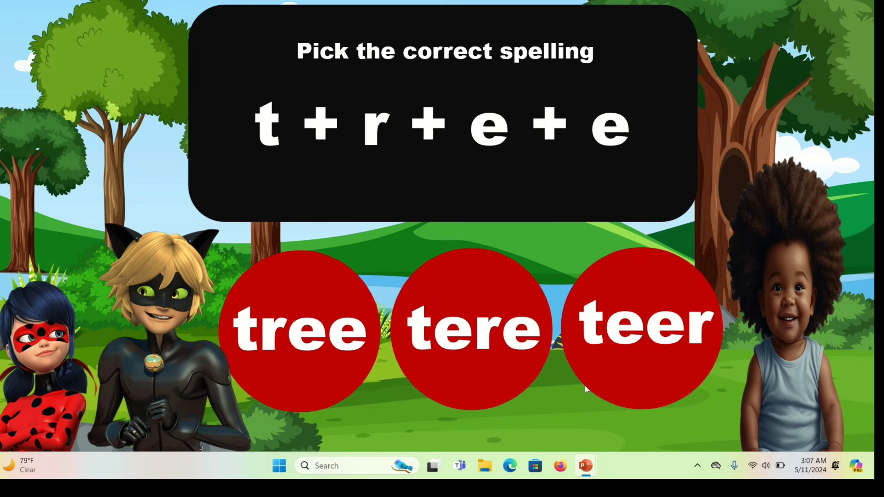
left_click(479, 323)
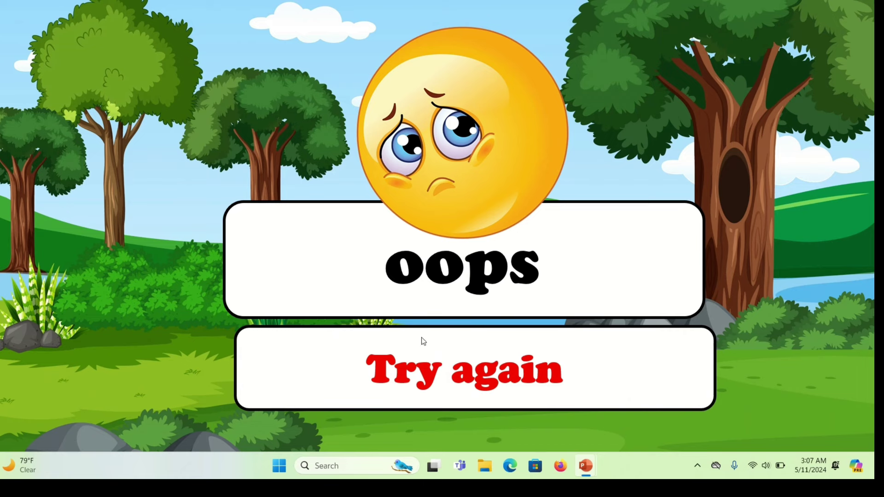
left_click(497, 384)
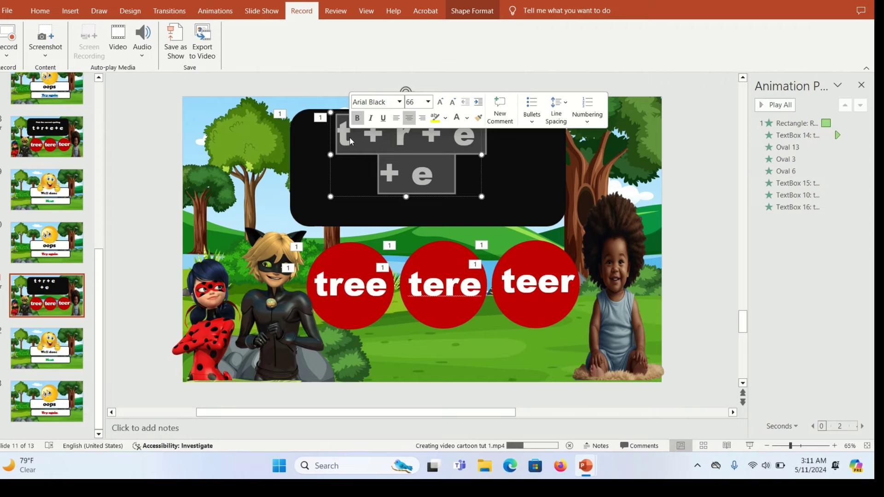
Write 2 2 in the text box on Slide 11's black board and place a duplicate reading 2 5 directly beneath it
type("22")
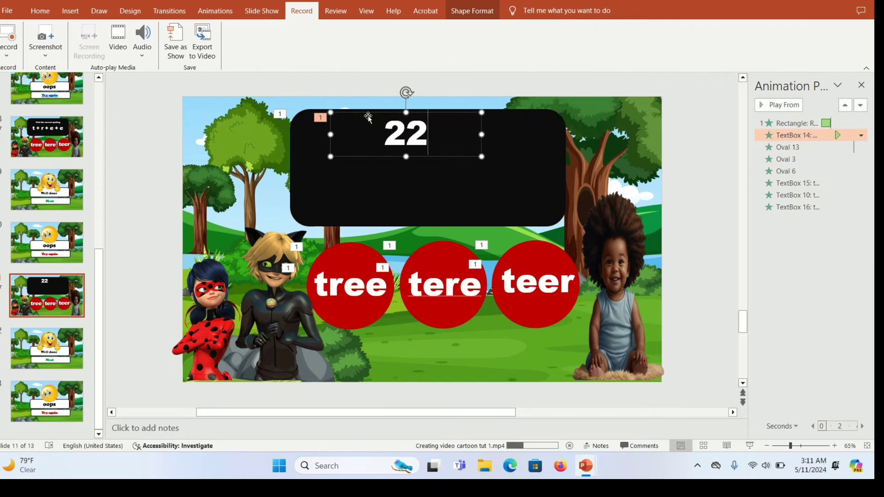
left_click_drag(481, 135, 413, 134)
left_click_drag(369, 113, 412, 141)
key("ctrl+d")
left_click(449, 162)
key("BackSpace")
type("5")
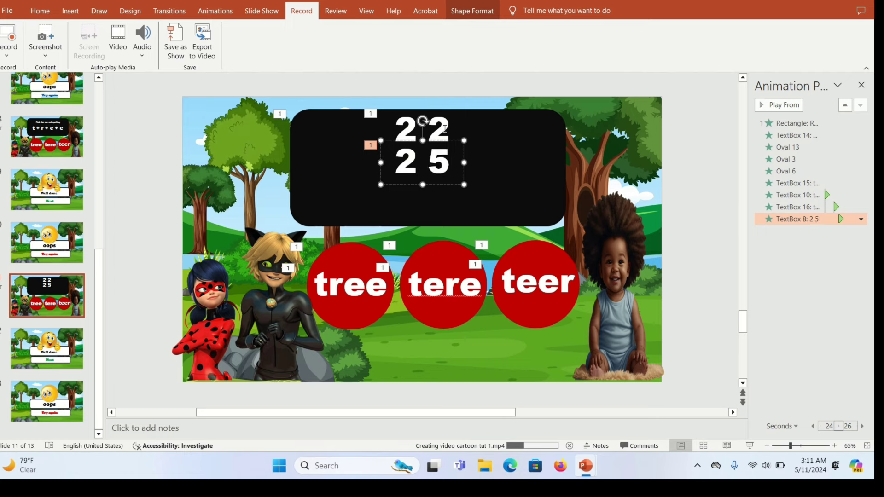
Group the 2 2 and 2 5 text boxes on the black board into one object
left_click(444, 129, "shift")
left_click(474, 11)
left_click(778, 40)
left_click(773, 56)
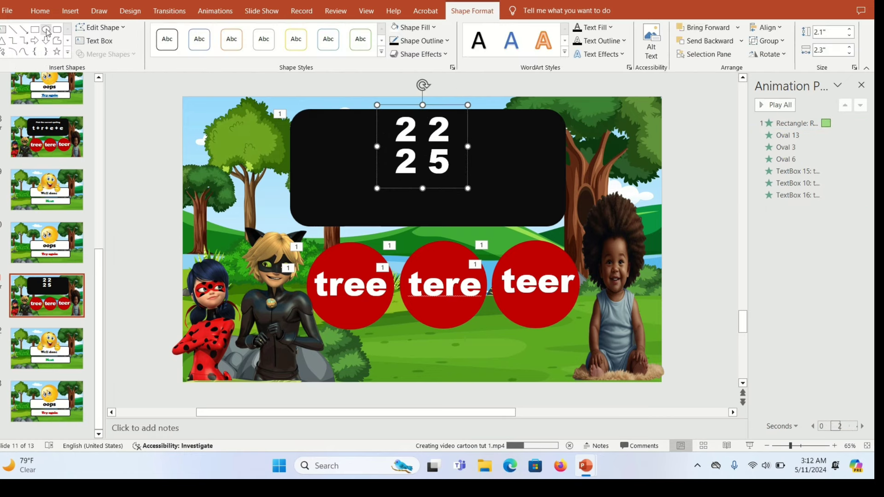
Draw a rectangle about 0.8 by 2.3 inches beneath the 2 5, with white fill and no outline
left_click(71, 10)
left_click(172, 42)
left_click(172, 87)
left_click_drag(360, 174, 482, 202)
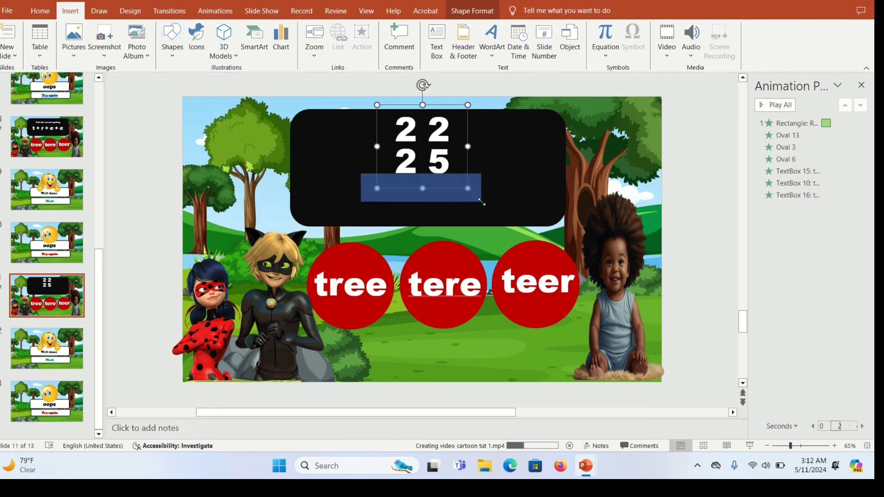
left_click(421, 40)
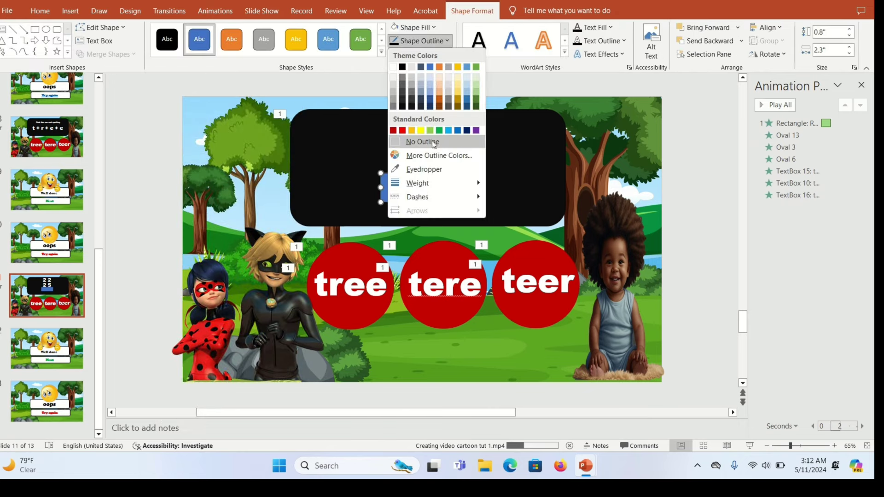
left_click(434, 143)
left_click(414, 27)
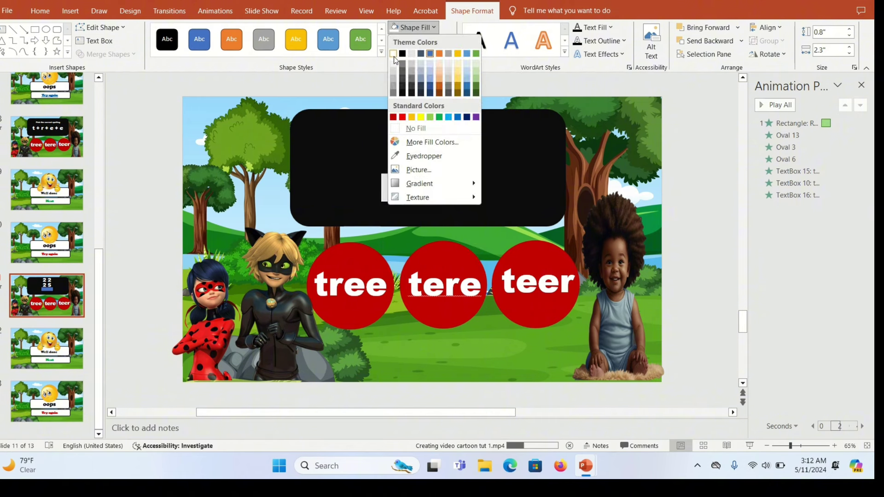
left_click(394, 55)
Give the white answer rectangle a thicker red outline and shift it slightly to sit neatly under the numbers
left_click(420, 41)
left_click(402, 130)
left_click(446, 41)
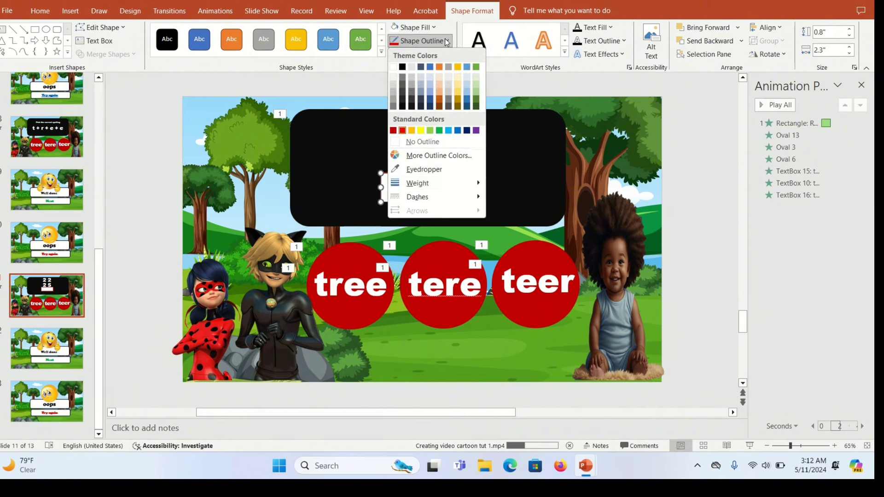
mouse_move(438, 183)
left_click(521, 267)
left_click_drag(438, 176, 443, 178)
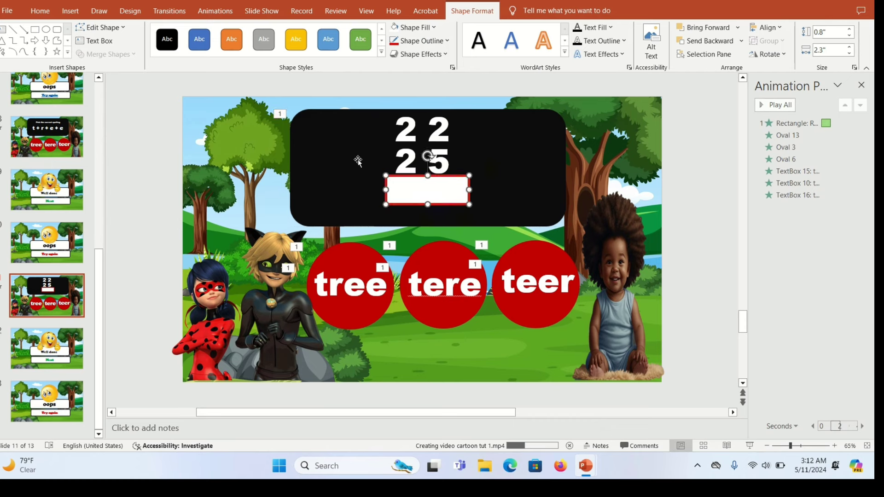
Insert a plus sign about 0.53 inches in size in front of the 2 5, with a black outline and white fill
left_click(358, 160)
left_click(74, 12)
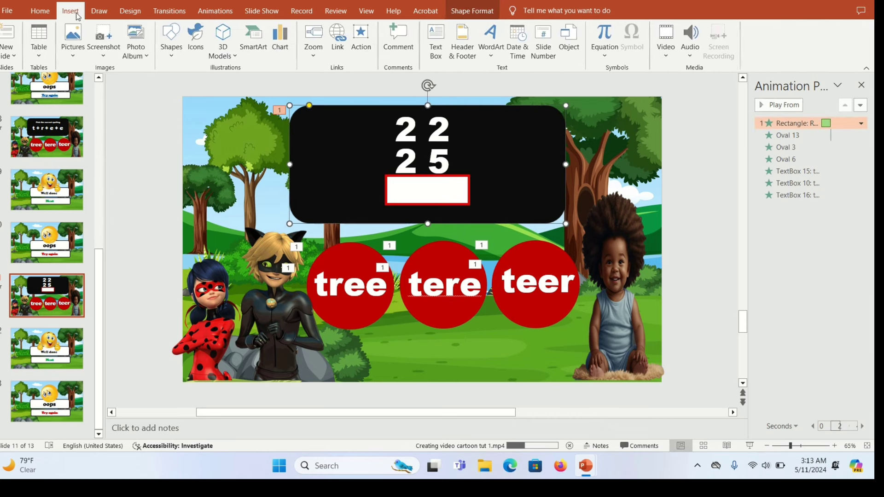
left_click(172, 55)
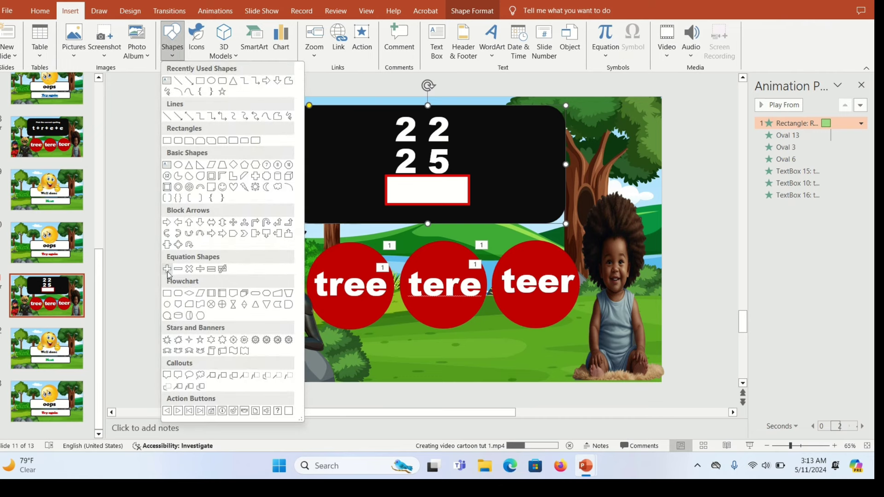
left_click(167, 269)
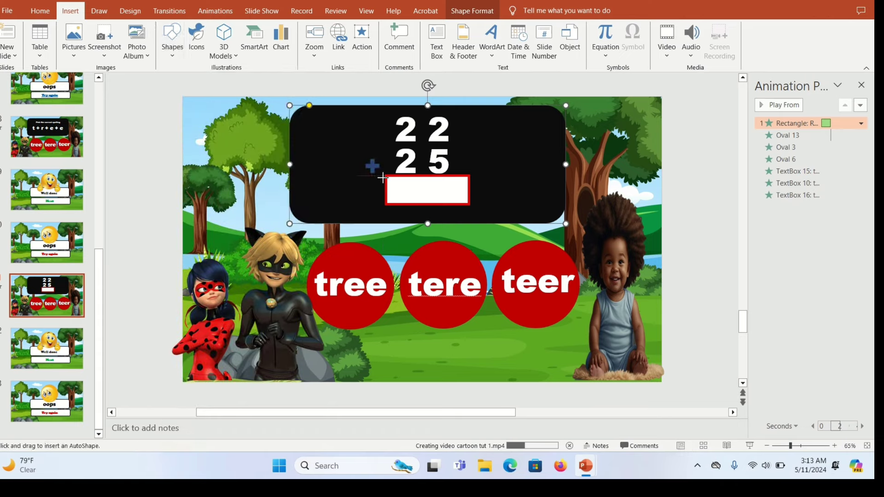
left_click_drag(375, 153, 397, 172)
left_click(434, 40)
left_click(407, 66)
left_click(435, 40)
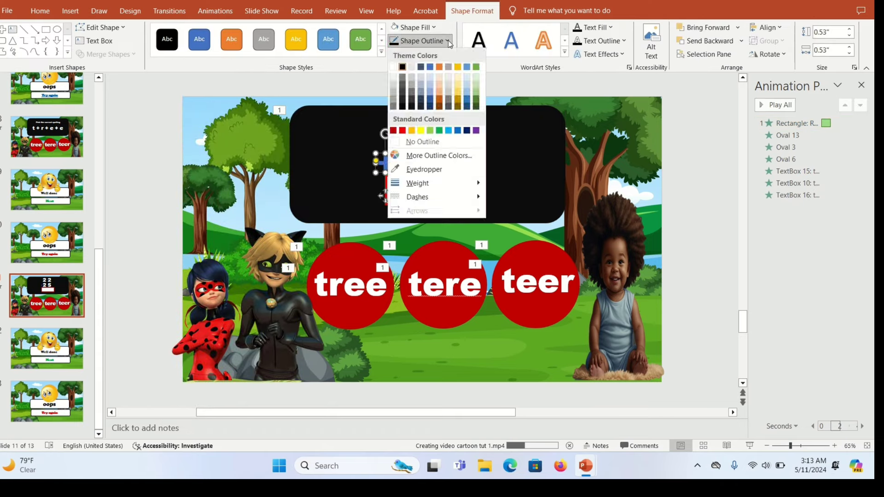
left_click(435, 29)
left_click(397, 54)
left_click(674, 187)
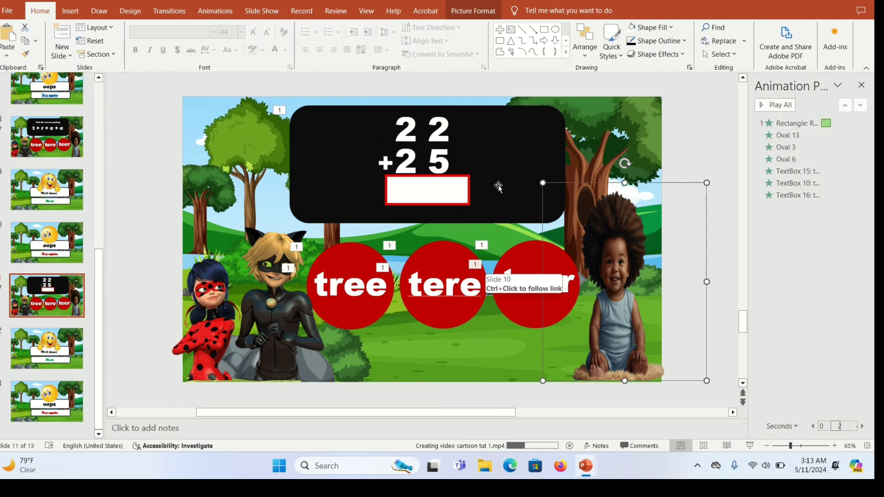
Replace the three answer words in the red circles with 46, 48 and 47, in that order
triple_click(353, 280)
type("46")
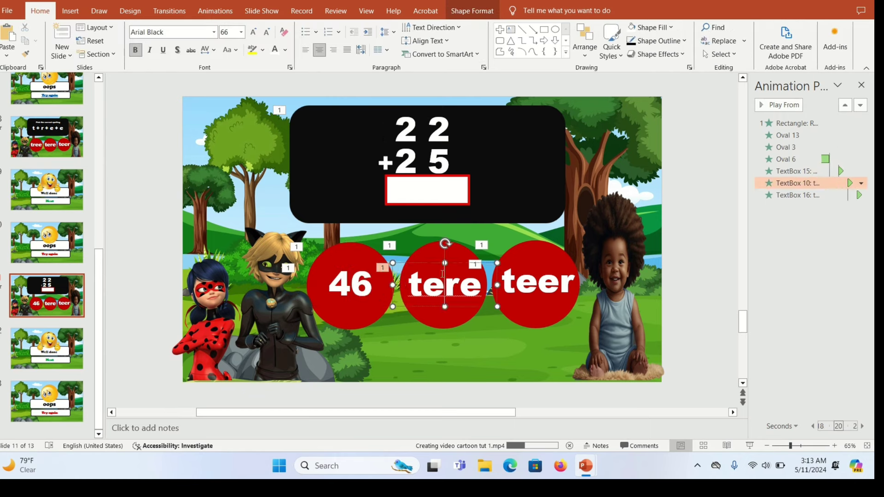
double_click(444, 285)
type("48")
left_click(547, 278)
double_click(547, 279)
type("47")
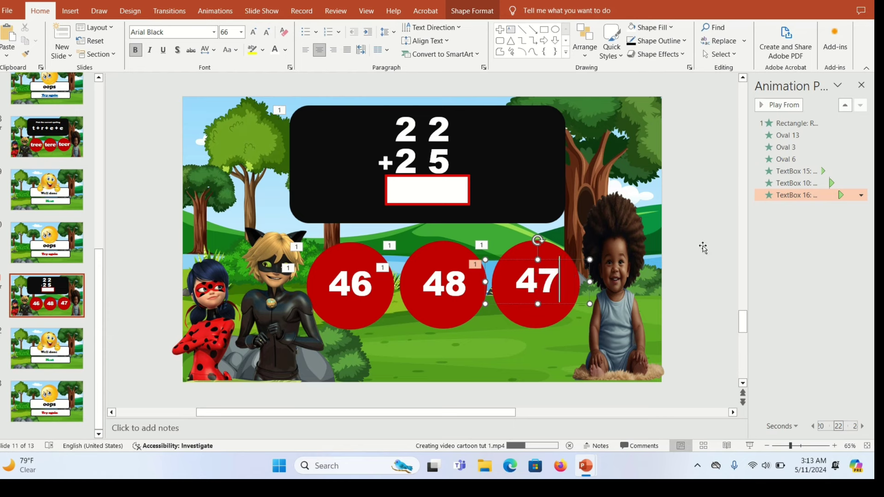
left_click(702, 246)
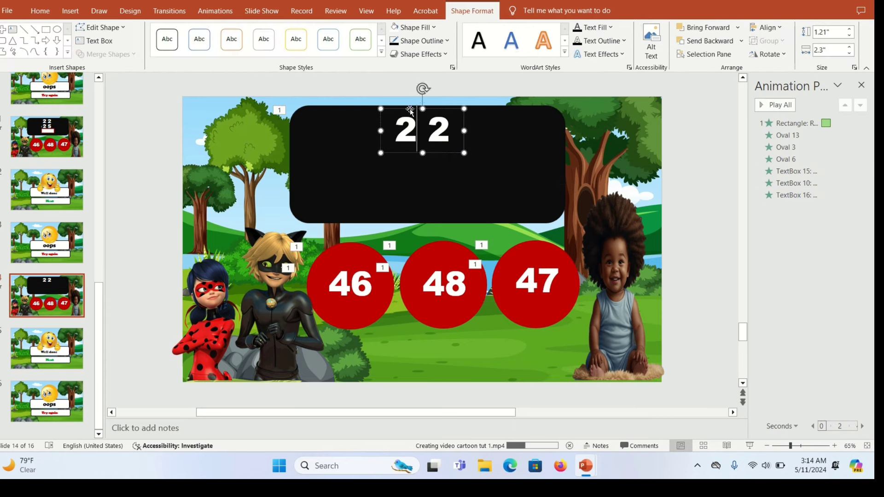
Clear the board on Slide 14 down to the lowered number 22 and draw an elbow connector about 1.82 by 2.22 inches around it
left_click_drag(410, 111, 415, 138)
key("Delete")
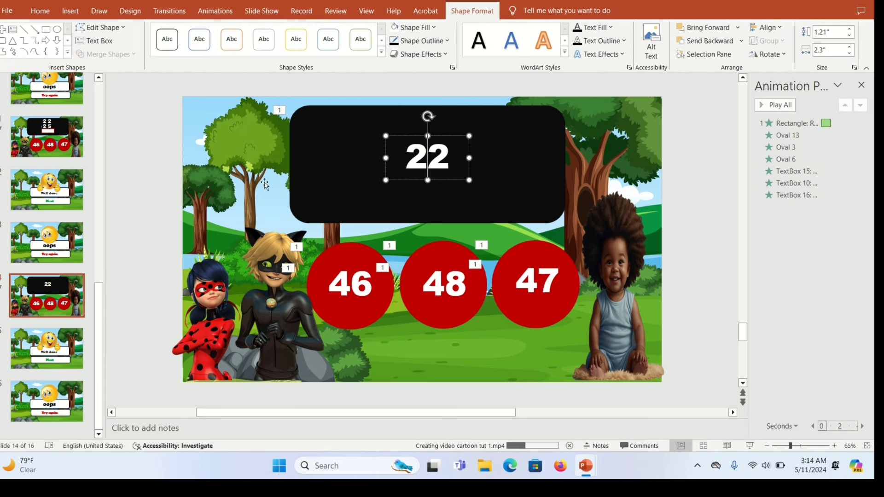
left_click(70, 11)
left_click(172, 41)
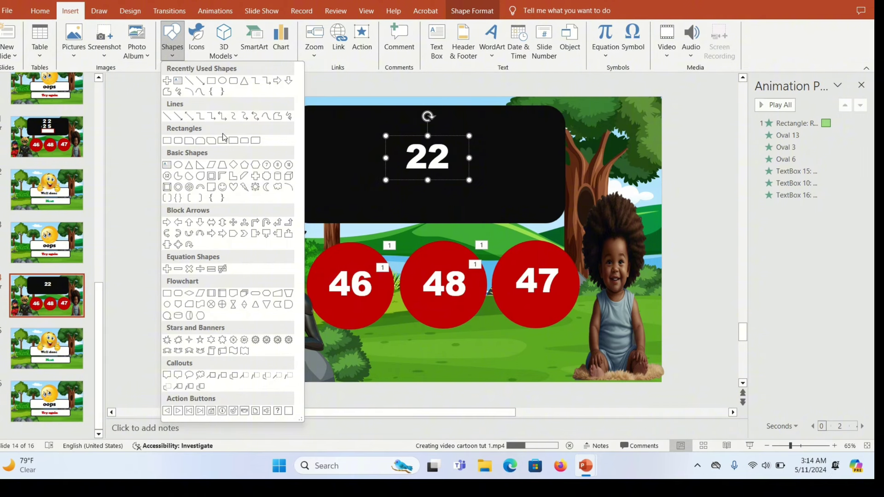
left_click(257, 82)
left_click_drag(444, 125, 364, 192)
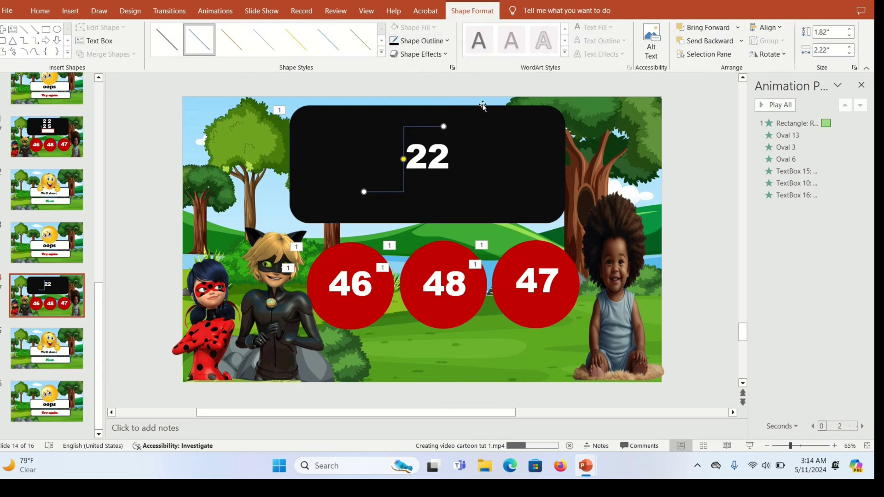
Set the elbow connector's outline to white and increase its line weight
left_click(437, 40)
left_click(405, 68)
left_click(444, 40)
left_click(397, 68)
left_click(437, 40)
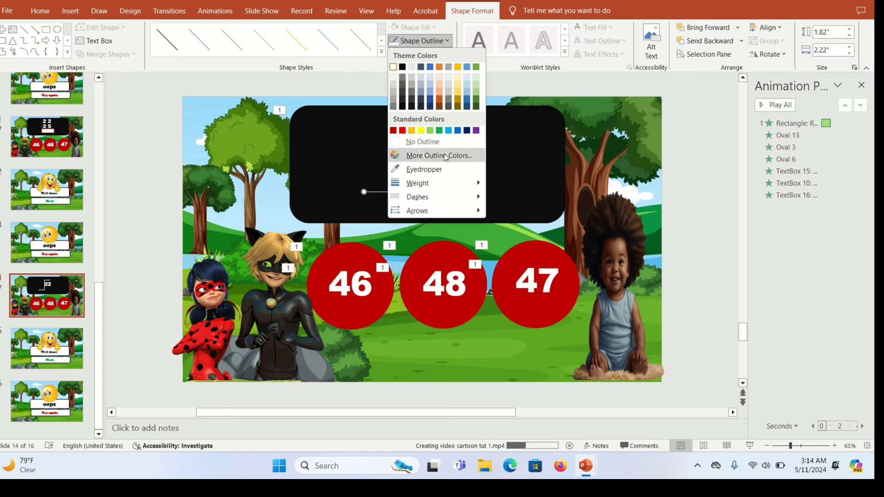
mouse_move(418, 182)
left_click(523, 266)
Reshape the elbow connector into a division bracket about 1.23 by 2.08 inches that runs beside and over the 22
left_click_drag(444, 127, 444, 136)
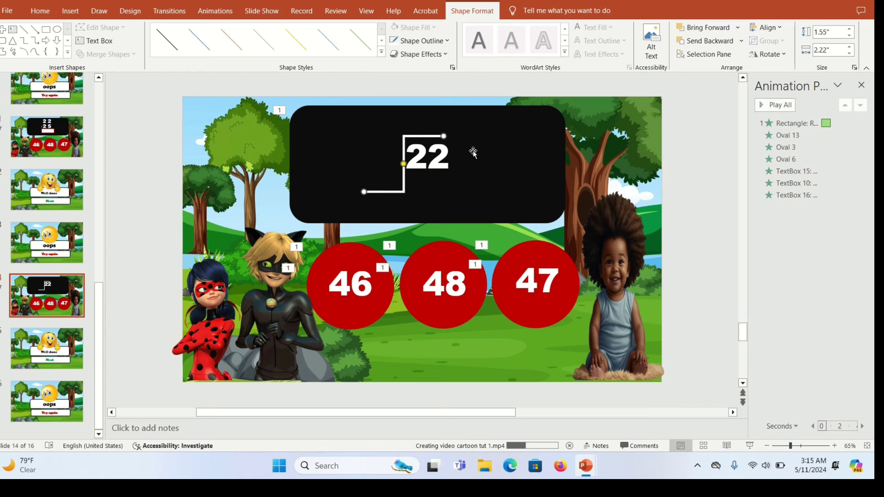
left_click_drag(403, 164, 393, 164)
left_click_drag(443, 136, 486, 136)
left_click_drag(463, 137, 438, 137)
left_click_drag(341, 191, 386, 179)
left_click_drag(454, 135, 389, 155)
left_click_drag(428, 133, 438, 135)
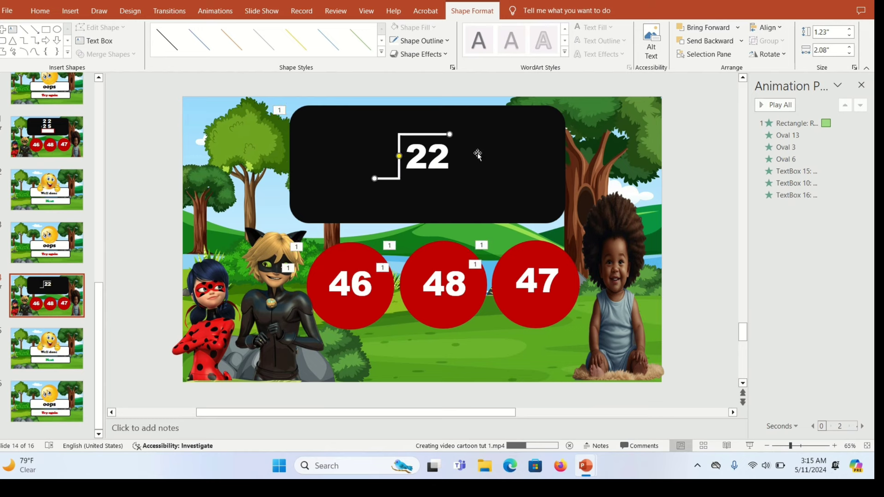
Add a white divisor 2 at font size 54 in a text box inside the bracket's lower corner, before the 22
left_click(95, 40)
left_click(358, 146)
type("2")
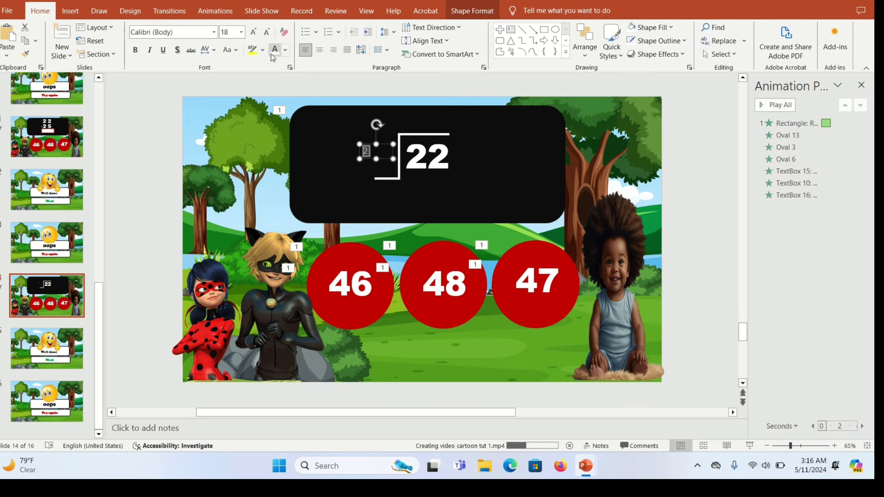
left_click(242, 31)
left_click(229, 190)
left_click(242, 31)
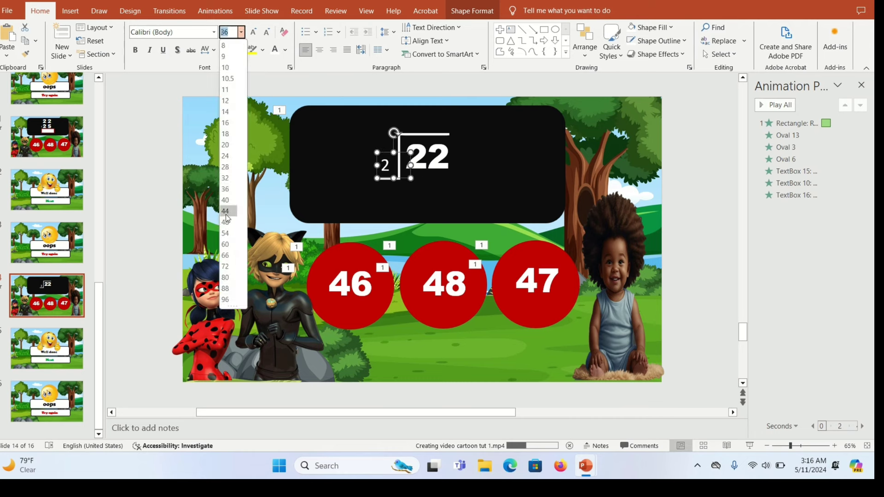
left_click(226, 233)
left_click_drag(383, 152, 382, 146)
left_click(546, 282)
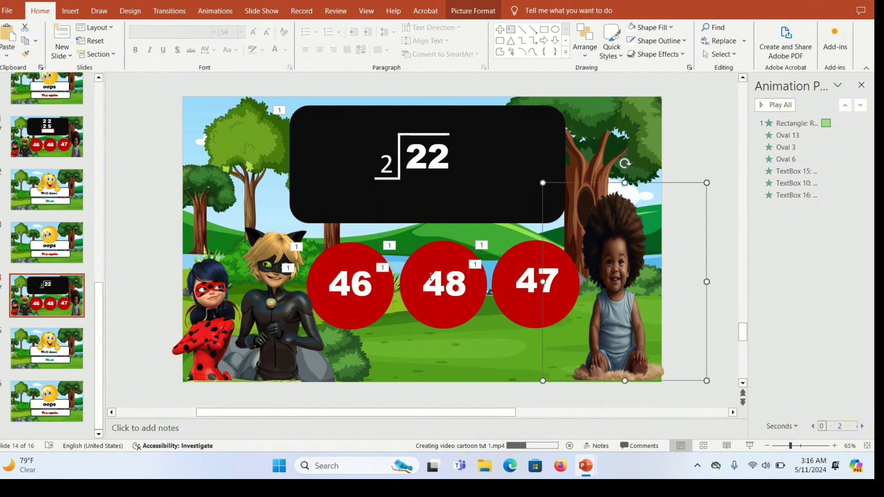
Change the three answers in Slide 14's red circles to 11, 18 and 10, in that order
left_click(444, 284)
key("BackSpace")
type("1")
left_click(536, 276)
left_click(371, 284)
key("BackSpace")
key("BackSpace")
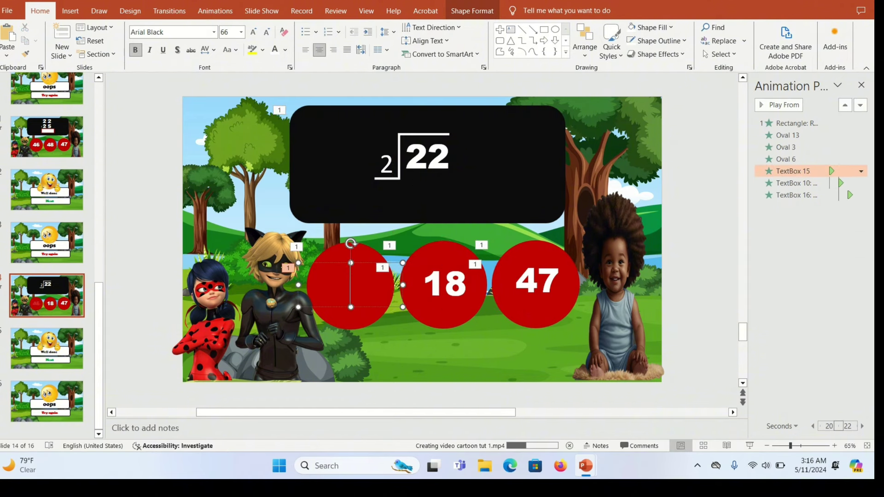
type("11")
double_click(536, 277)
key("BackSpace")
type("10")
left_click(702, 274)
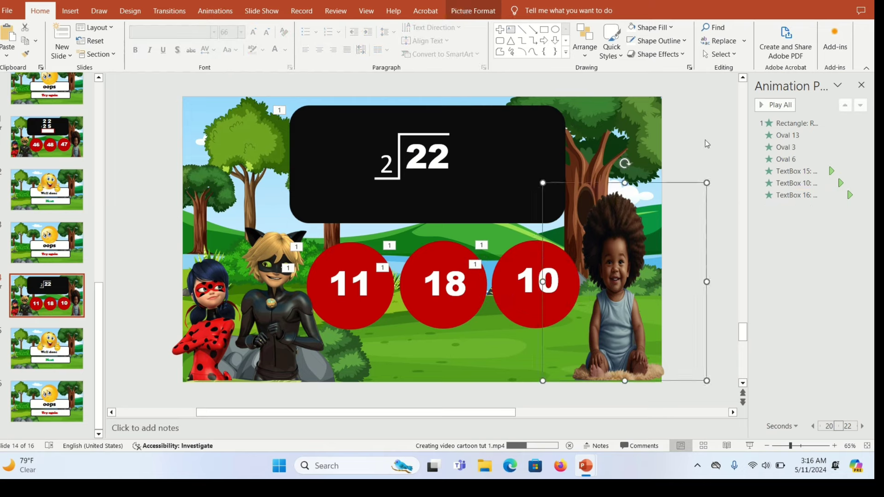
left_click(706, 144)
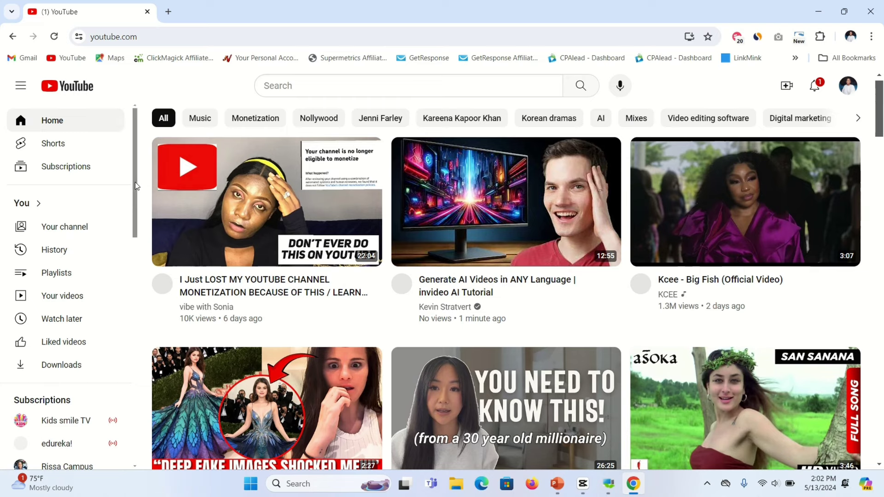
Switch to YouTube in the browser and open the Audio library in YouTube Studio
left_click_drag(135, 185, 130, 393)
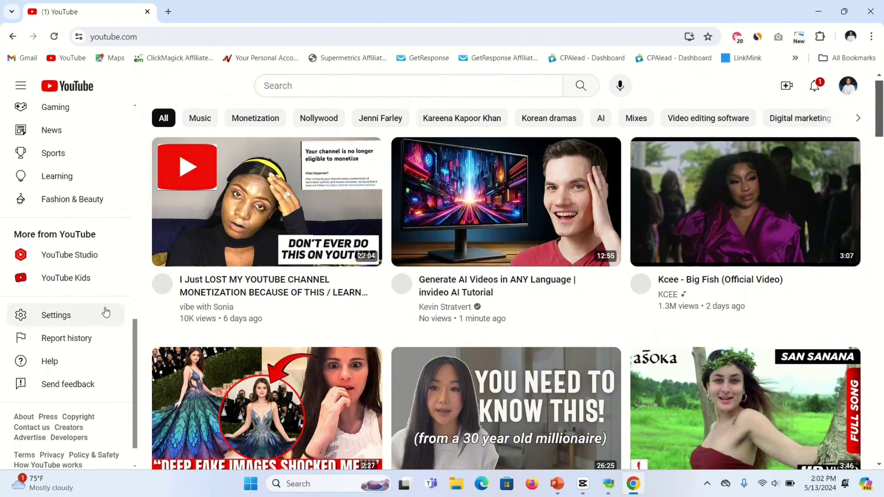
left_click(93, 258)
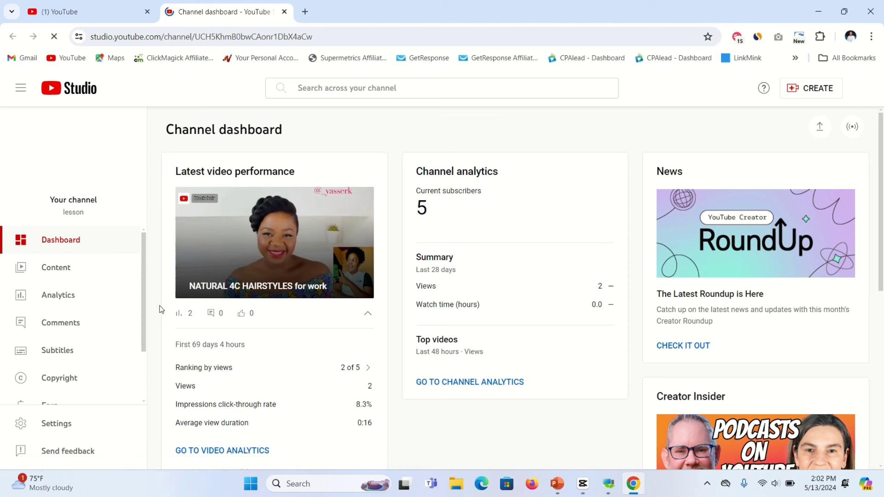
scroll(144, 285, "down", 2)
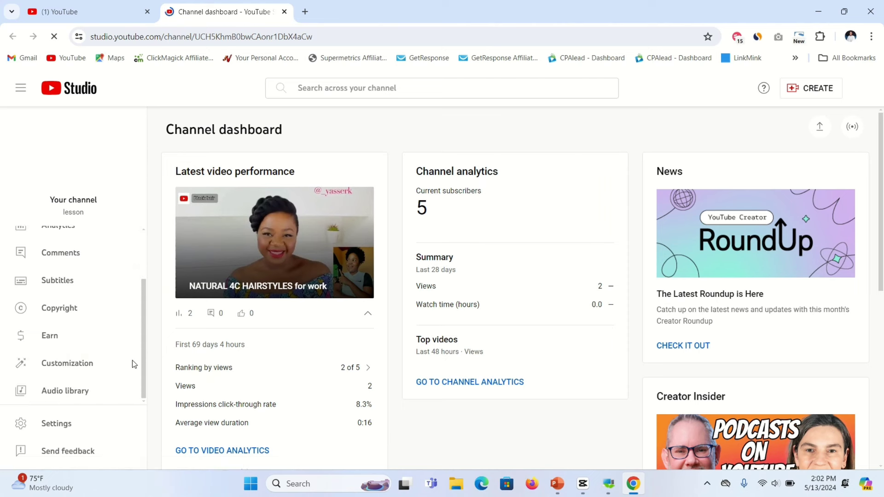
left_click(89, 392)
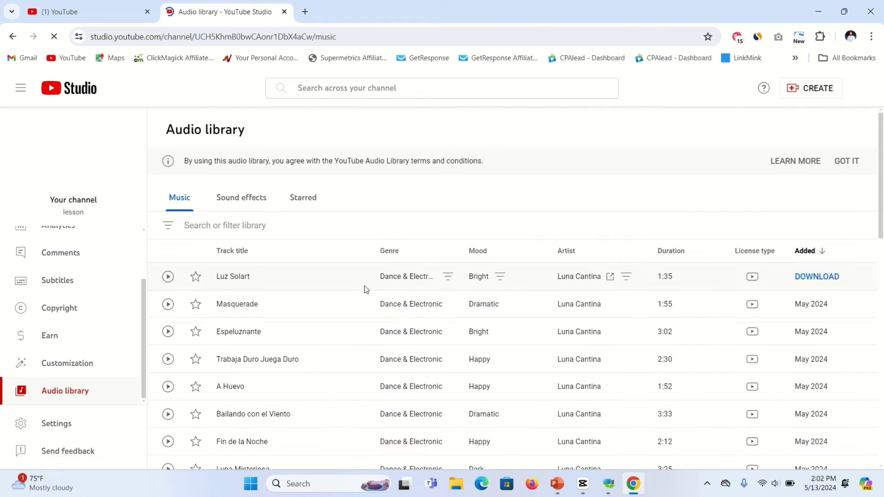
Search the Audio library's music for "bunny hop"
mouse_move(412, 4)
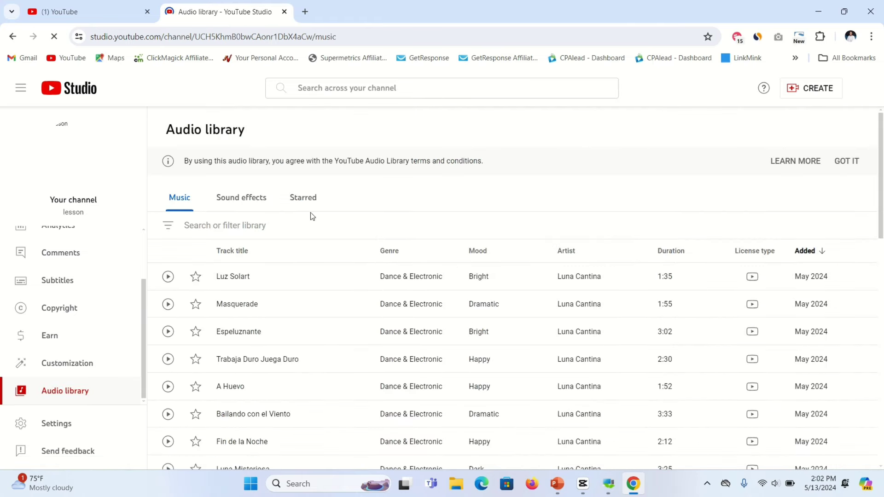
left_click(225, 226)
type("bu")
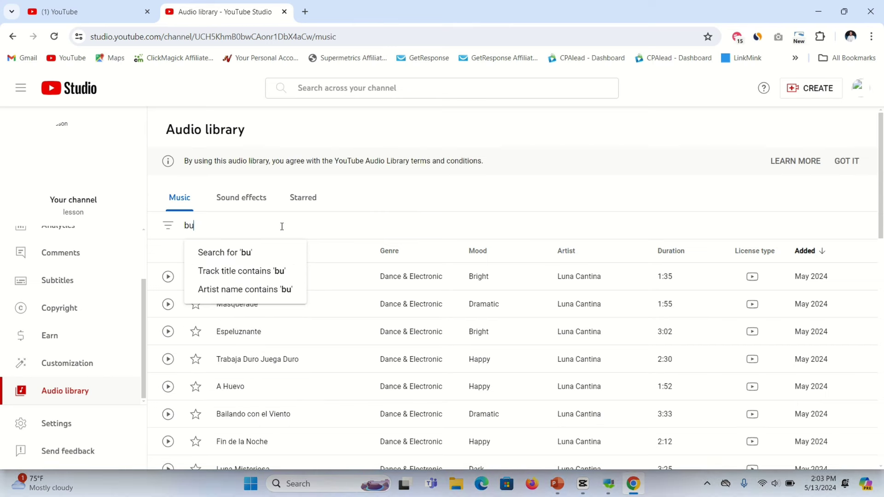
type("nny h")
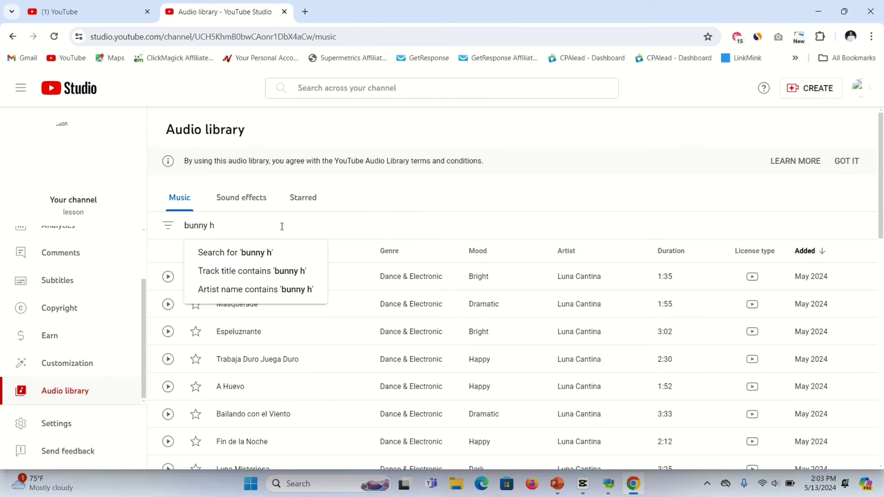
type("op")
key("Return")
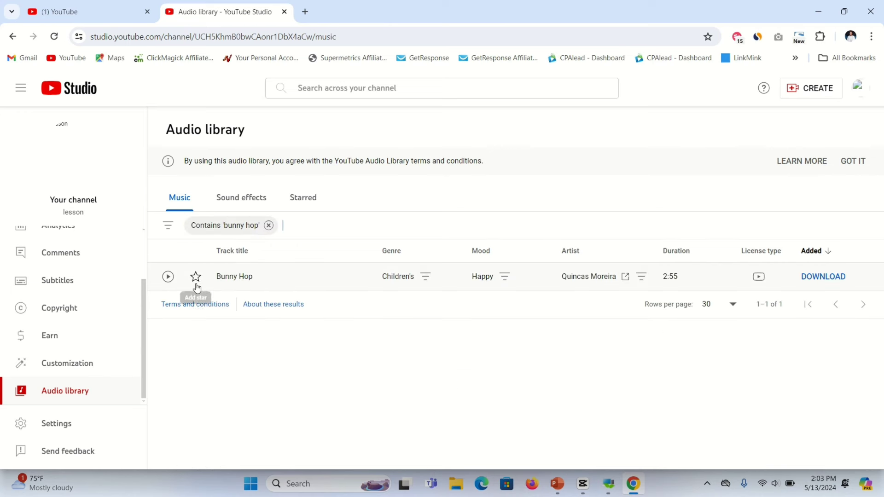
Preview the Bunny Hop track, download it from the Audio library and show the downloaded file in its folder
left_click(168, 278)
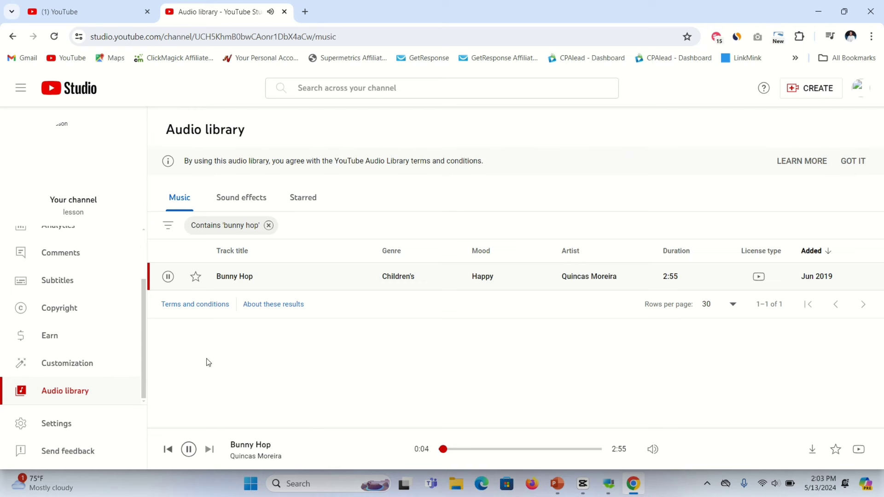
left_click(168, 277)
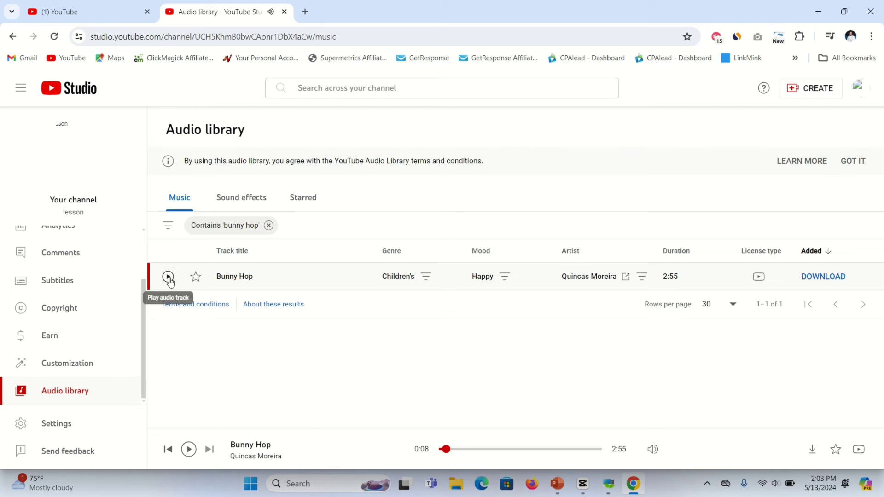
left_click(823, 277)
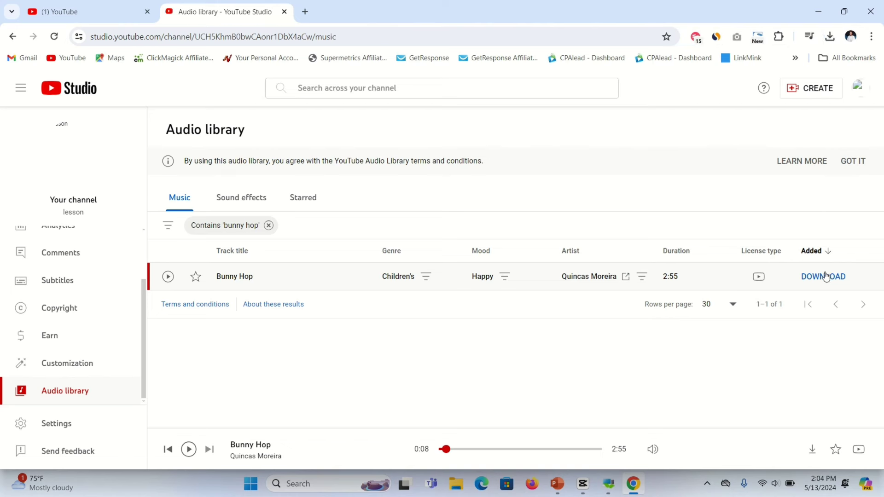
left_click(830, 36)
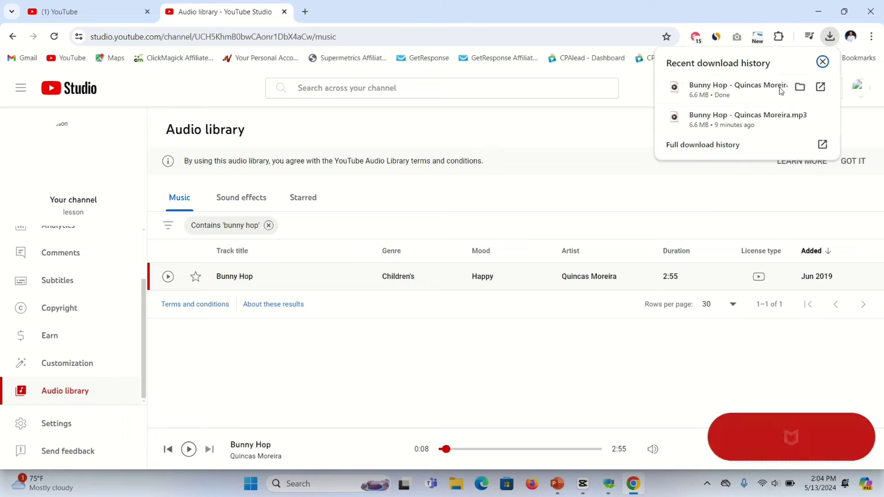
left_click(799, 85)
left_click(63, 170)
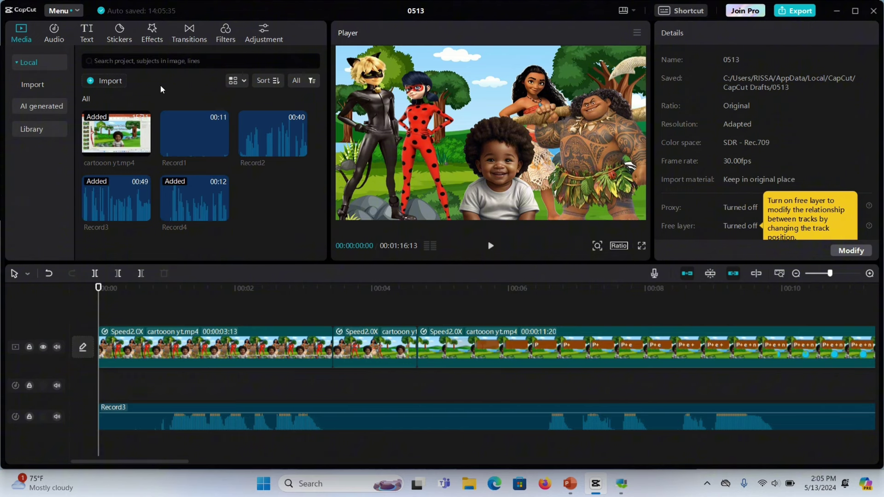
Import the Bunny Hop music file from the Desktop into the CapCut project's media
left_click(52, 35)
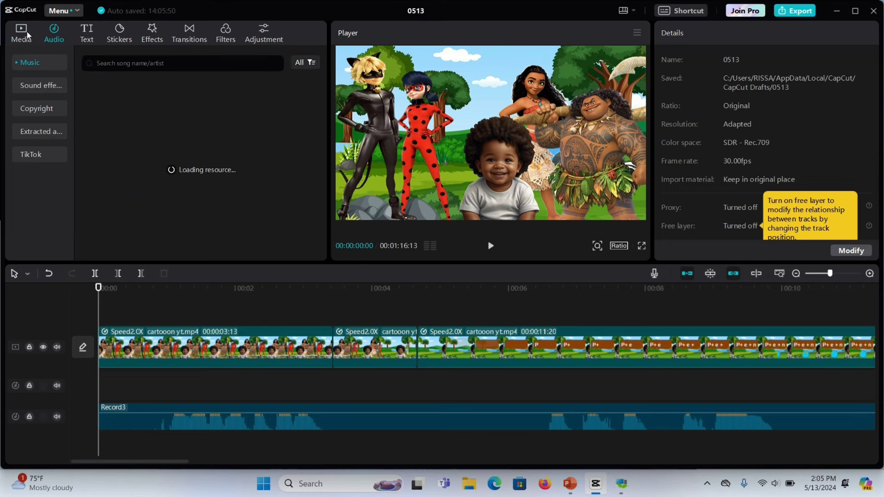
left_click(26, 34)
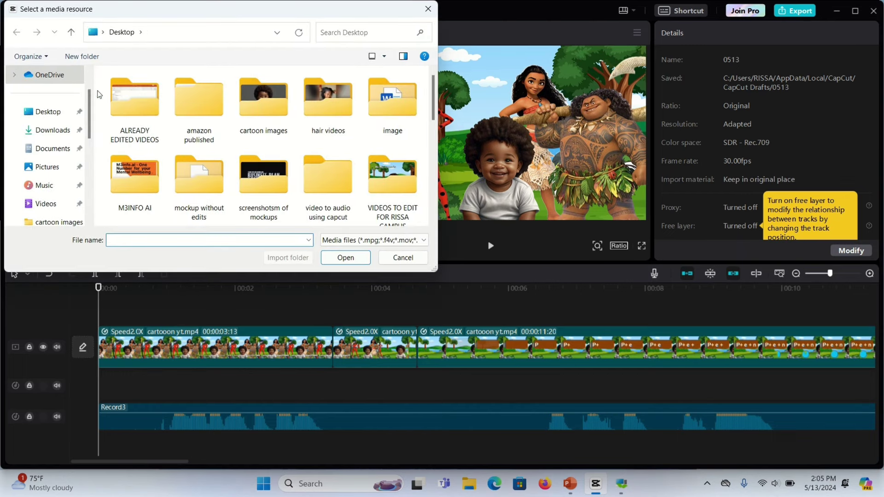
left_click(60, 111)
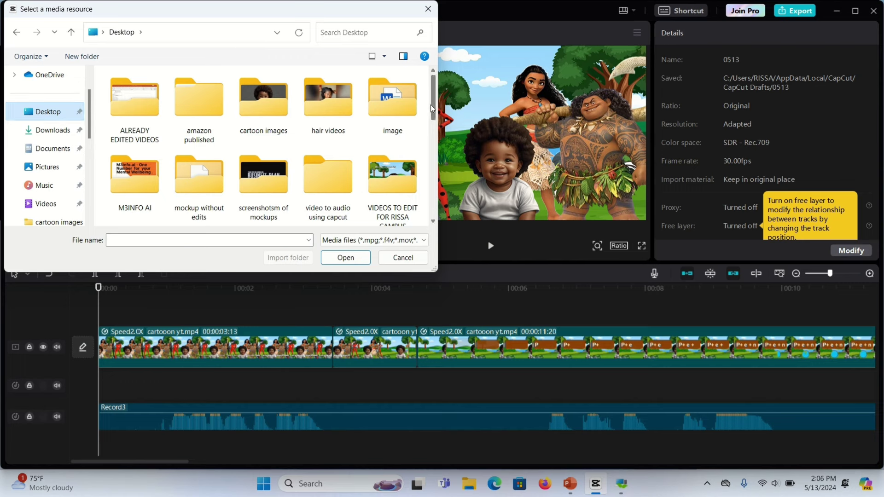
scroll(319, 143, "down", 3)
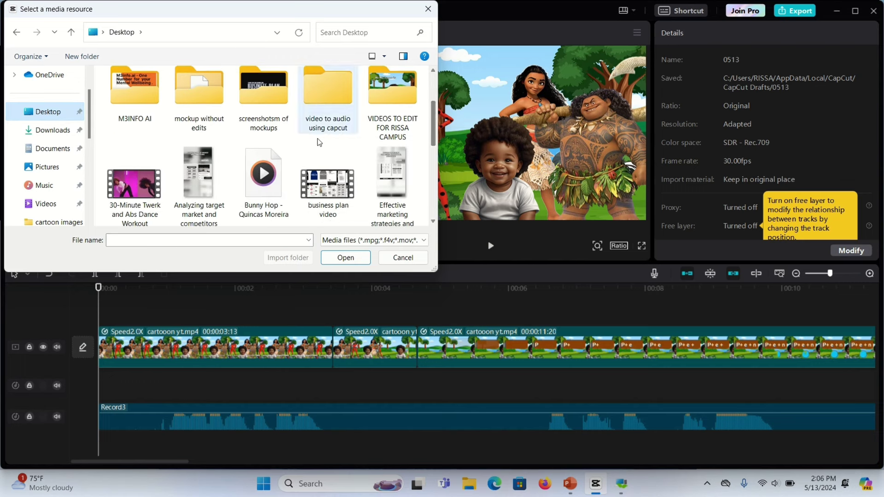
left_click(278, 171)
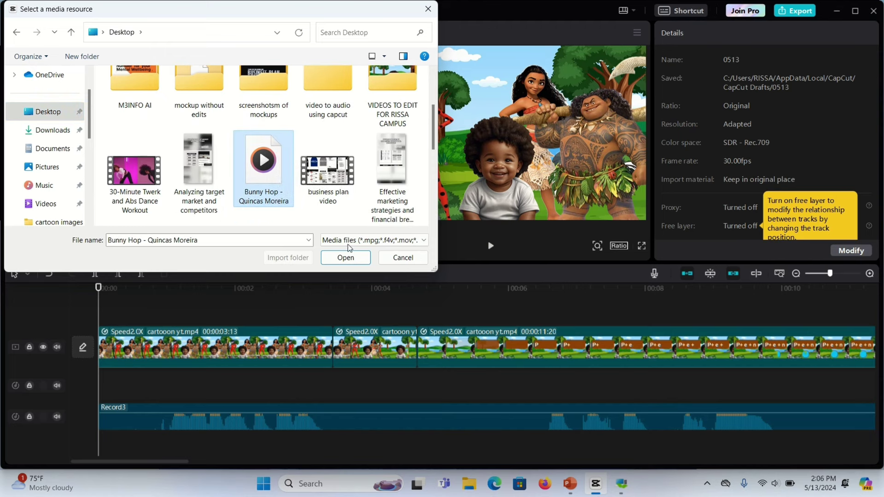
left_click(346, 257)
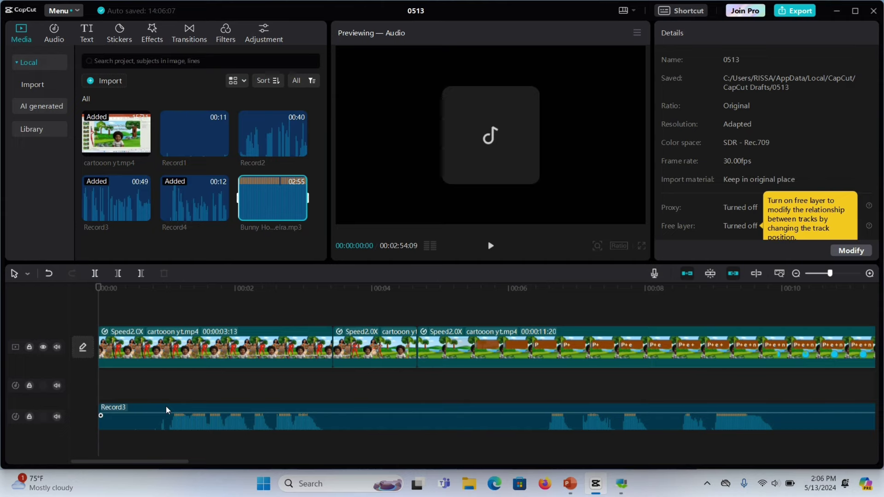
Remove the Record3 clip from the timeline and record a voiceover of about 7 seconds from the video's start
left_click(413, 412)
key("Delete")
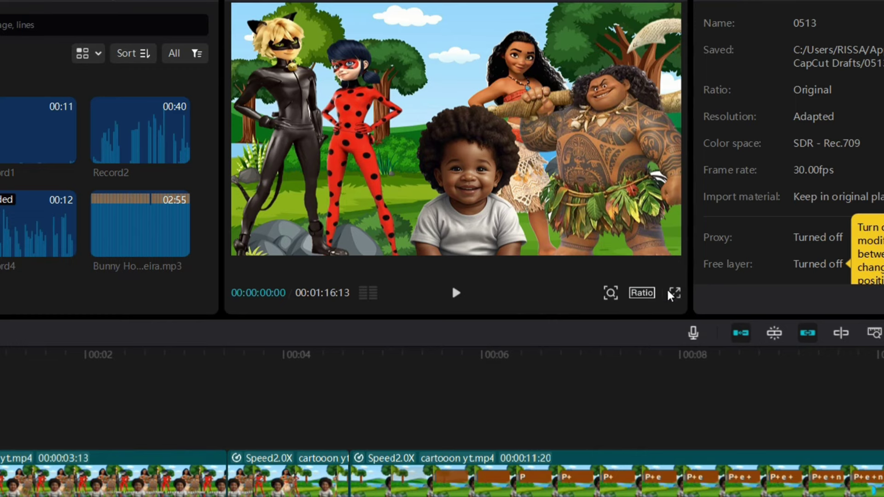
left_click(693, 332)
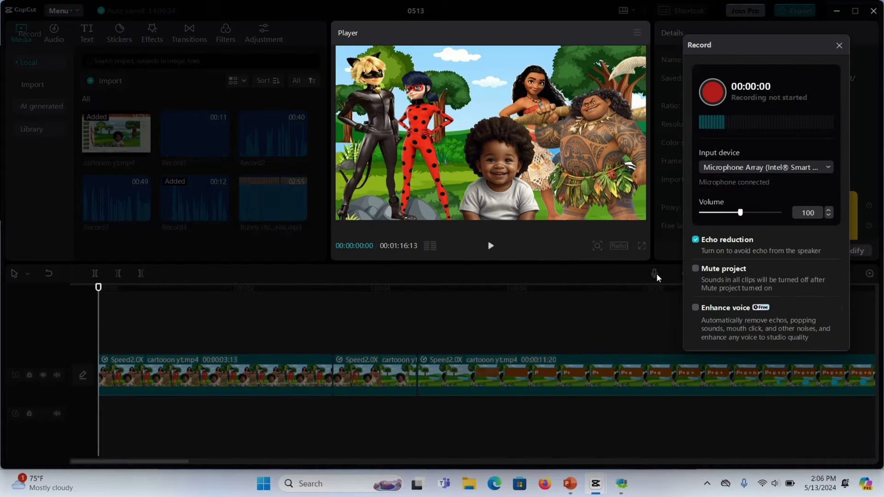
left_click(715, 90)
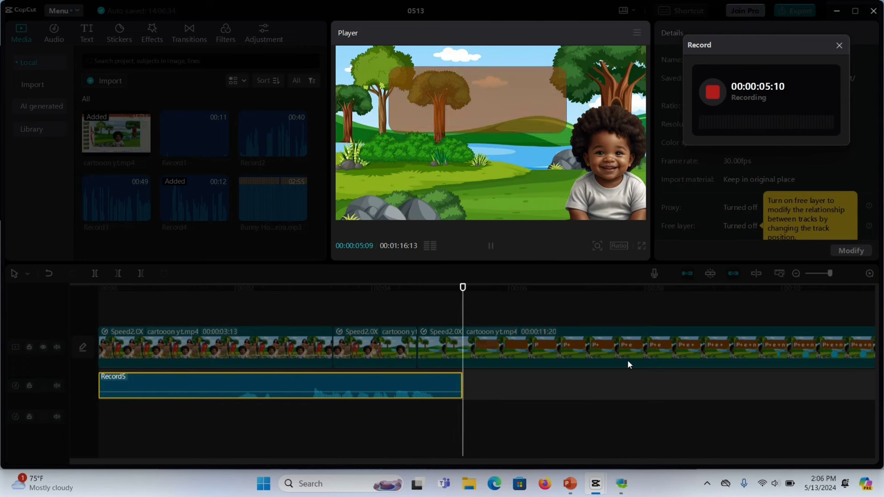
left_click(713, 93)
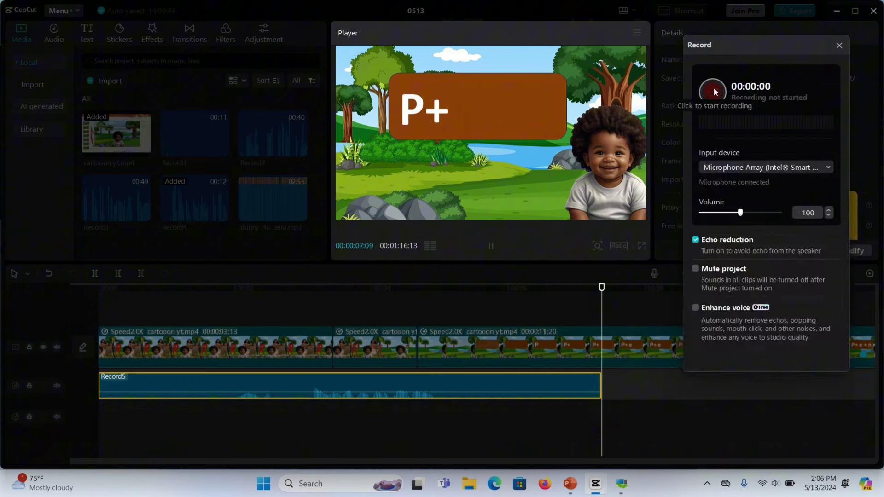
left_click(842, 46)
Delete the new voice recording from the timeline and undo the timeline changes
key("Delete")
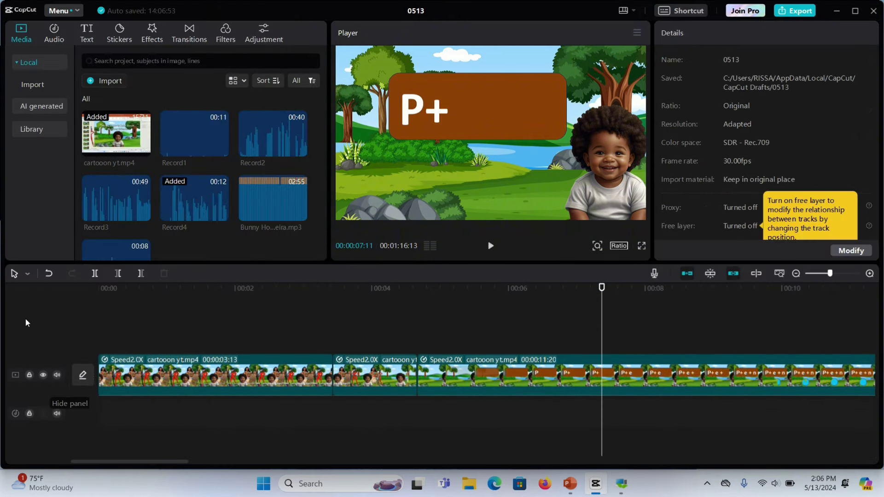
left_click(48, 274)
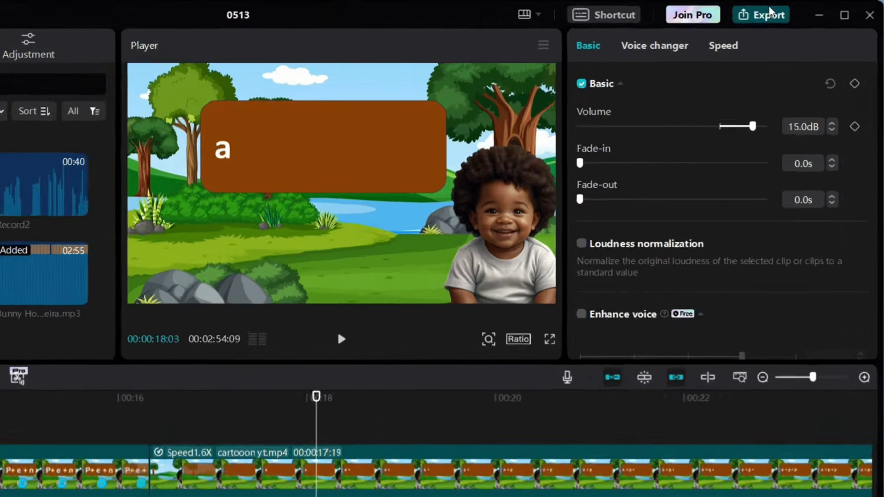
Export the video titled 0513 as a 2K mp4 with H.264 codec, recommended bit rate and 30fps
left_click(801, 9)
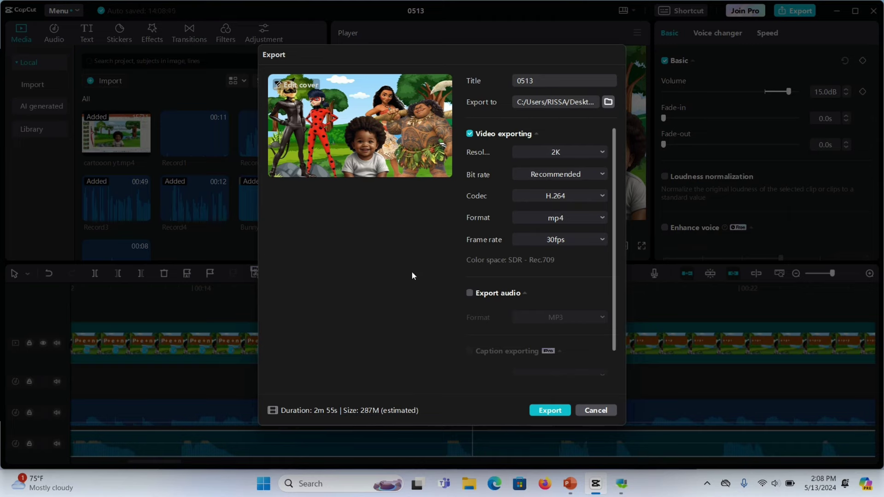
left_click(544, 411)
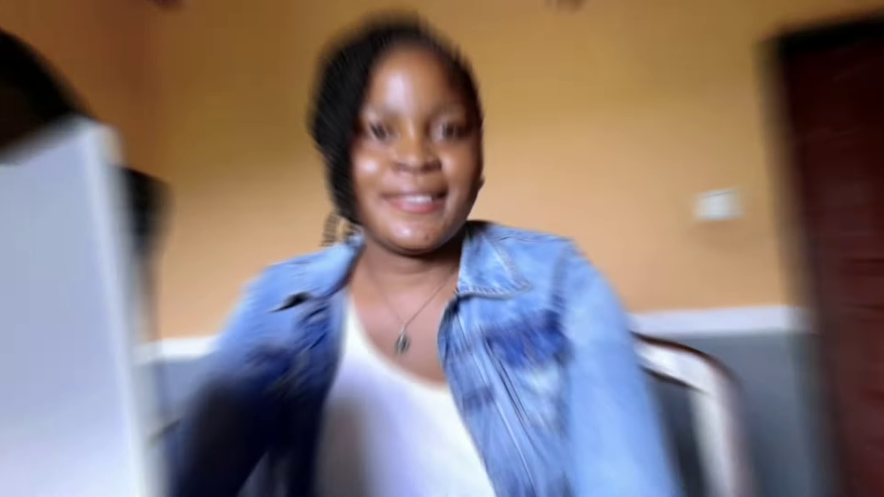